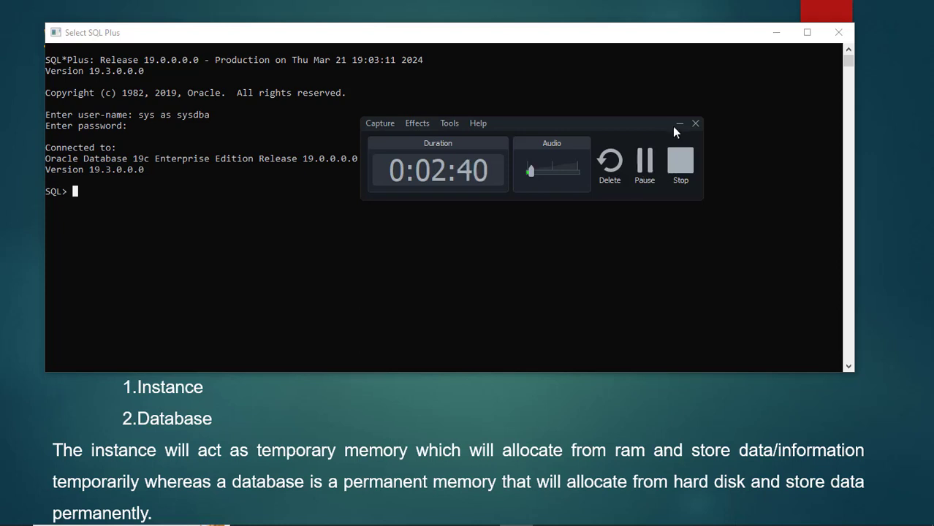
Switch to Chrome and open google.com in a new tab
left_click(679, 126)
key("alt+Tab")
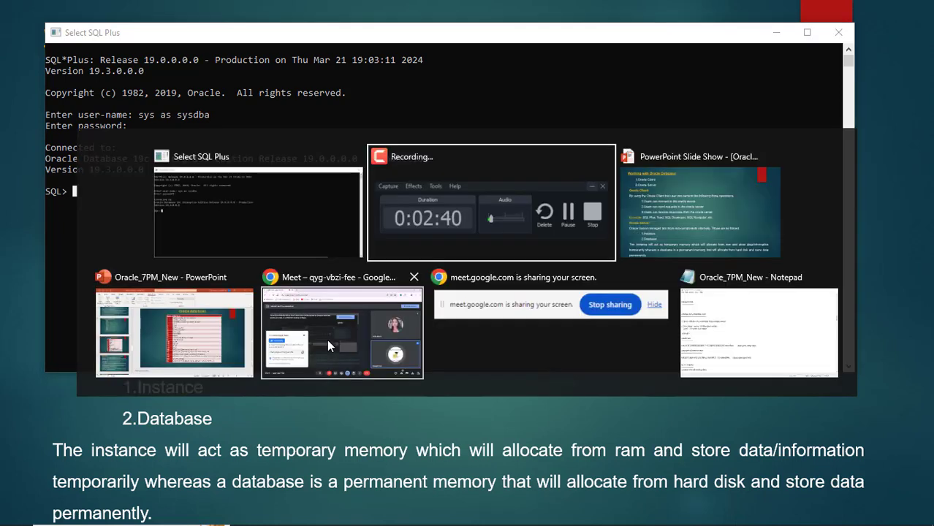
key("alt+Tab")
key("alt+Tab")
key("alt+Tab")
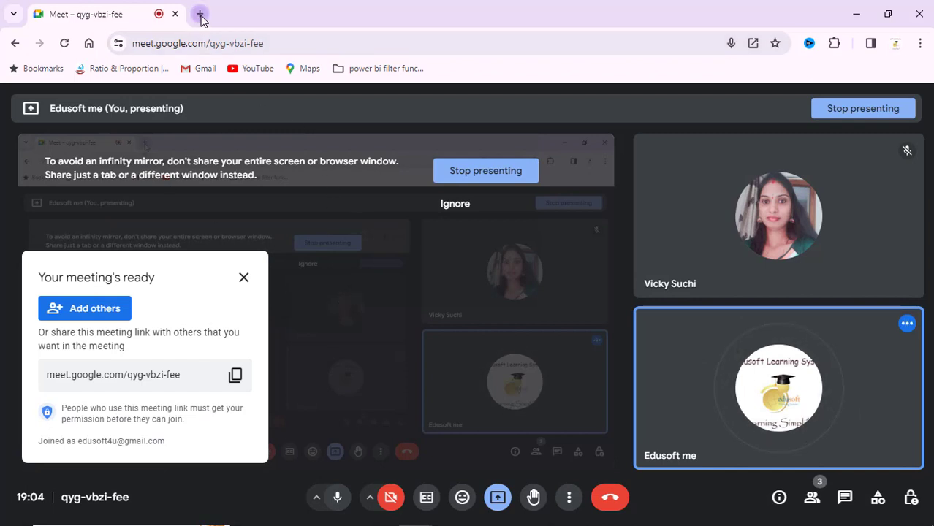
left_click(199, 14)
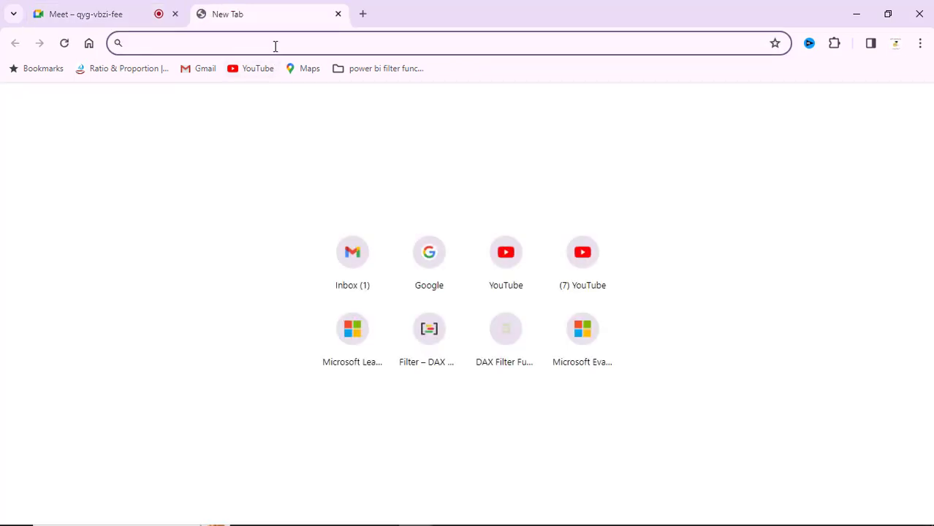
type("goo")
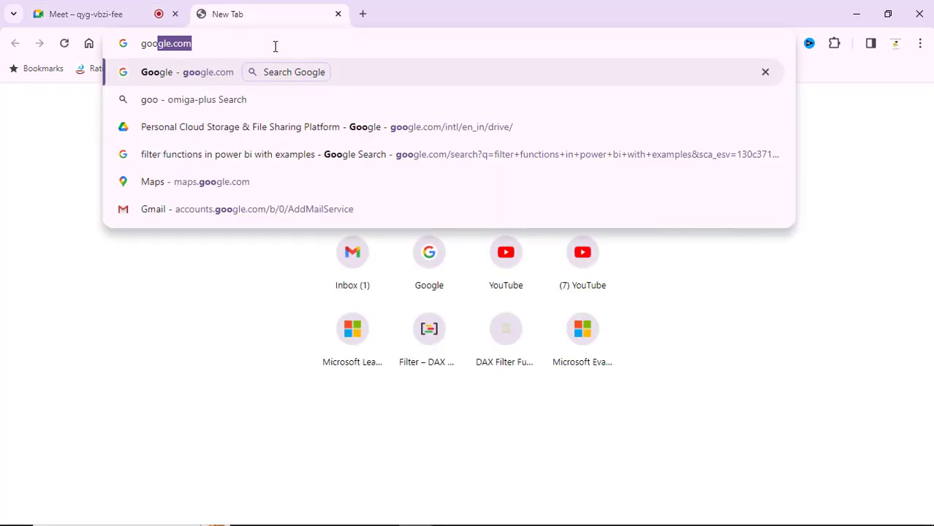
key("Return")
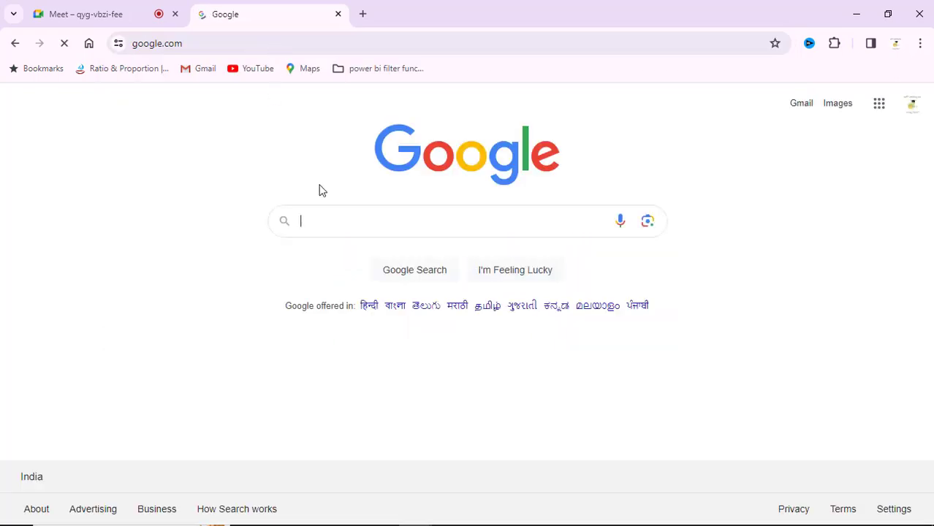
Search Google for 'sql developer download' and open Oracle's SQL Developer Downloads page
left_click(346, 223)
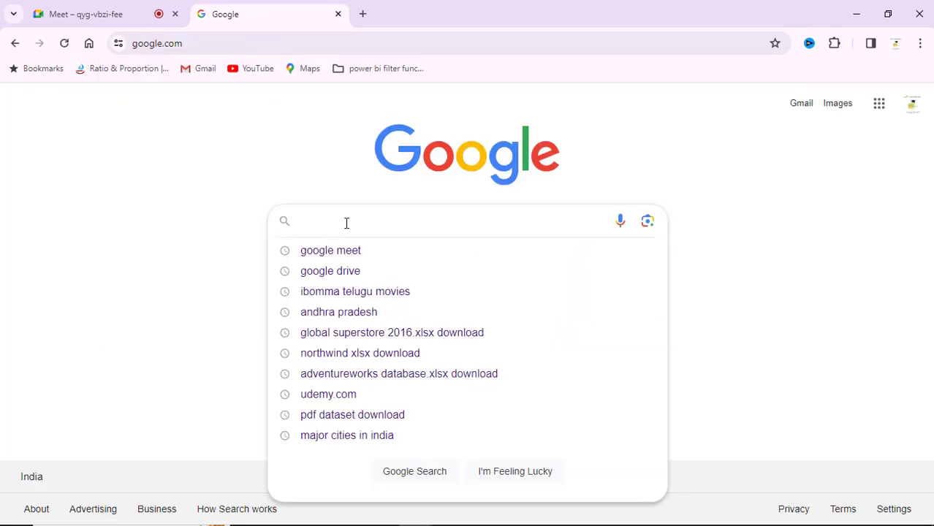
type("sql")
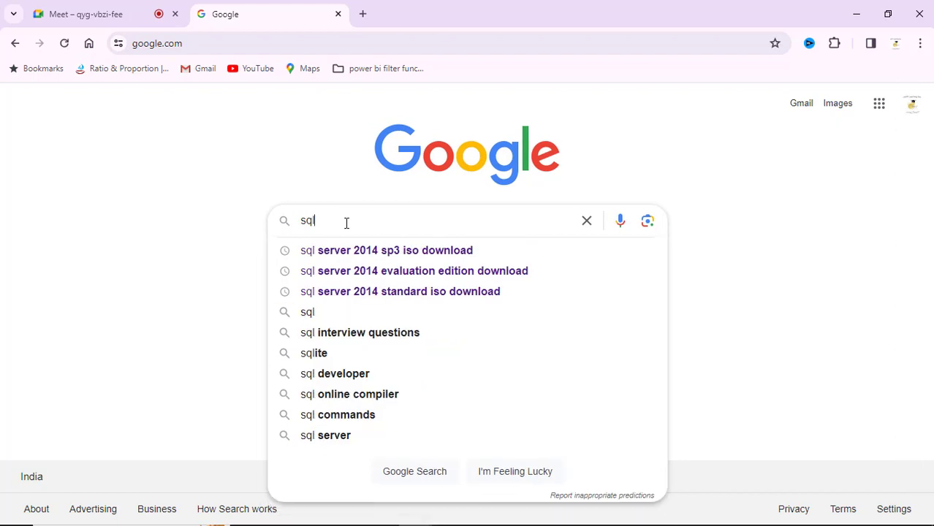
type("de")
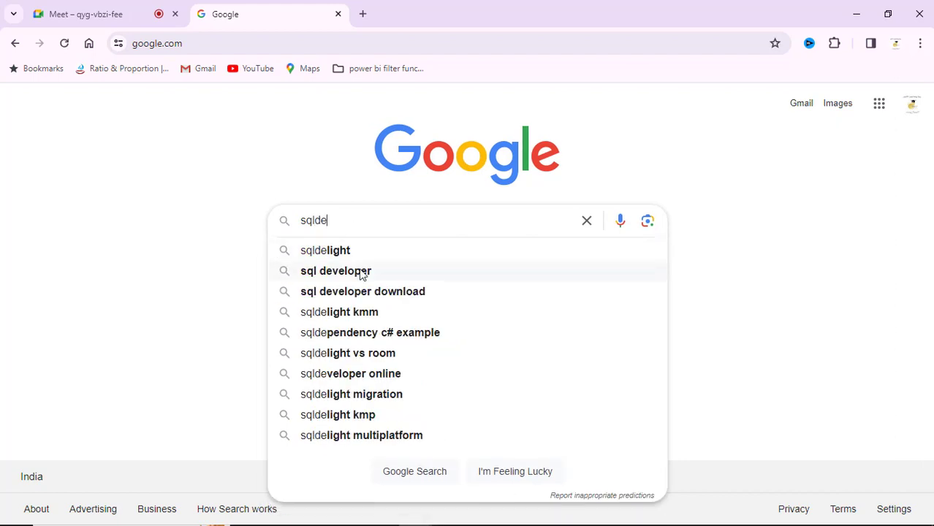
left_click(390, 294)
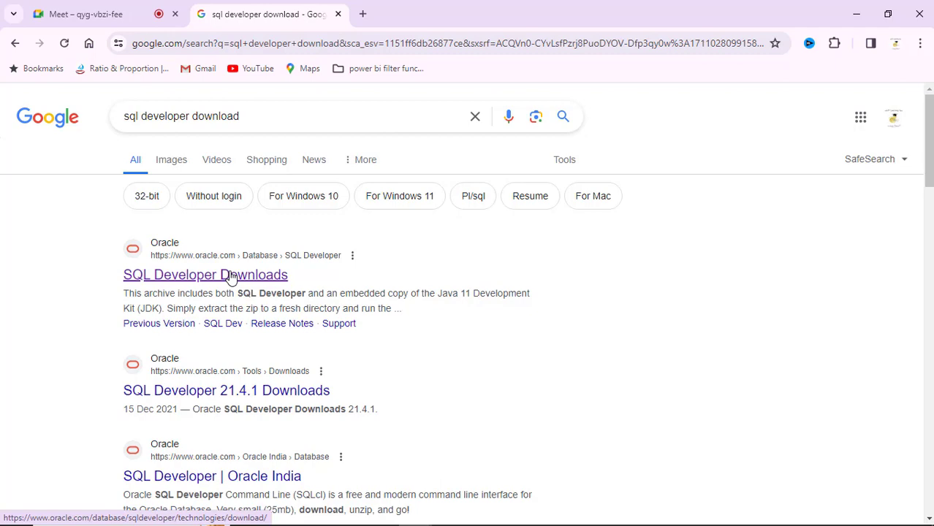
left_click(231, 276)
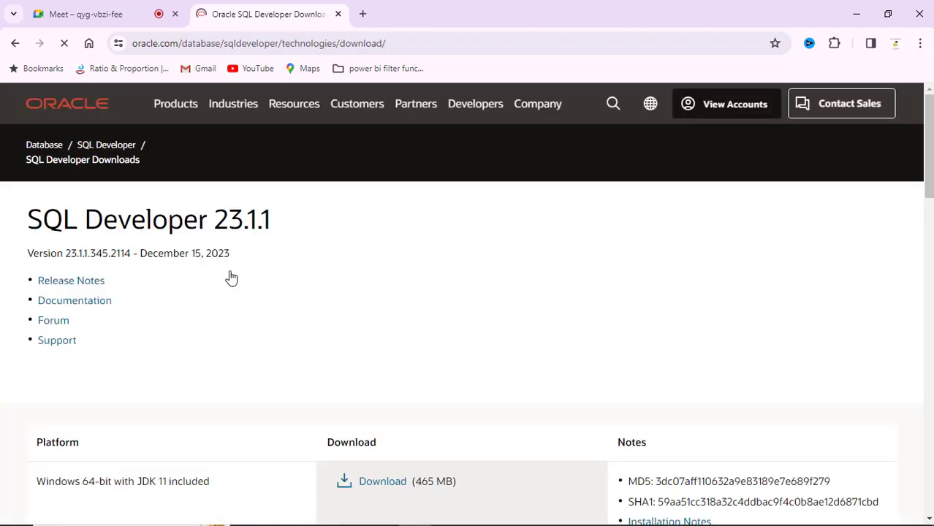
Scroll to the SQL Developer 23.1.1 platform table and dismiss the country-site prompt
scroll(410, 292, "down", 1)
scroll(412, 293, "down", 3)
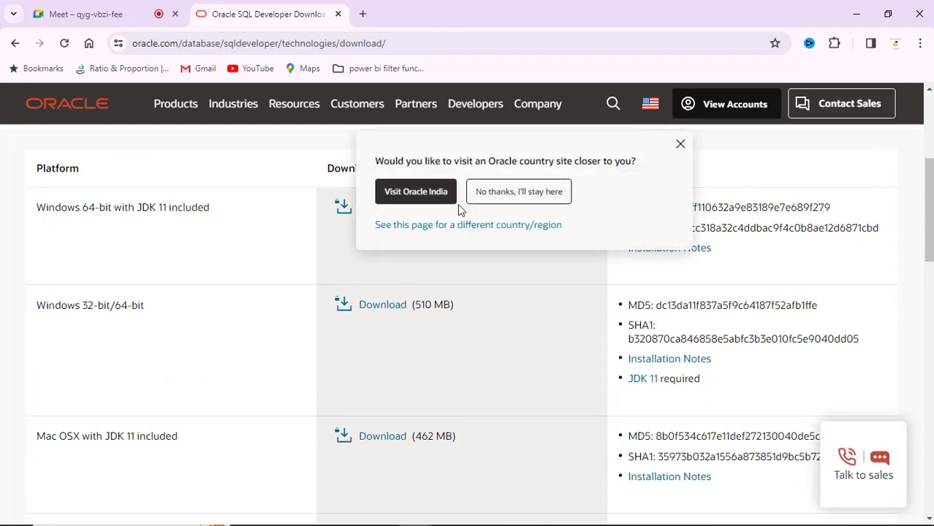
left_click(680, 145)
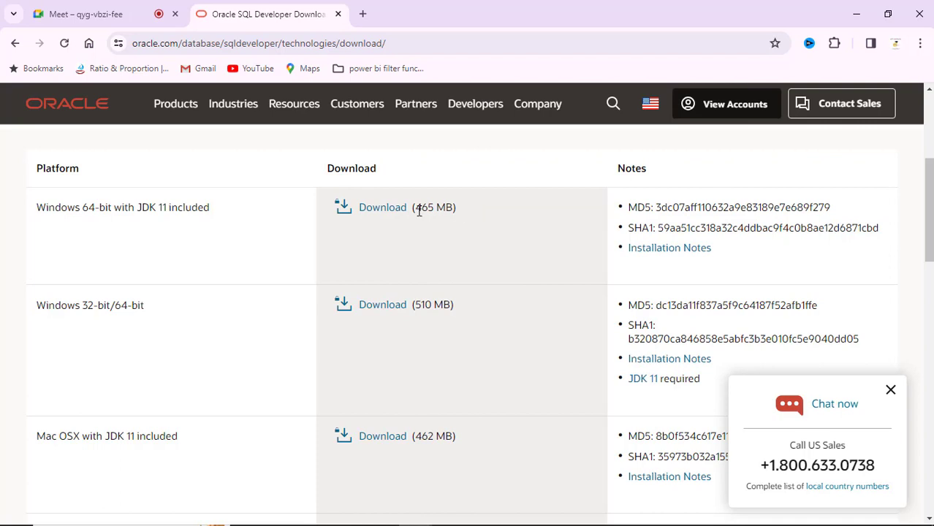
Look through the open windows, return to the download page, then bring up File Explorer
key("alt+Tab")
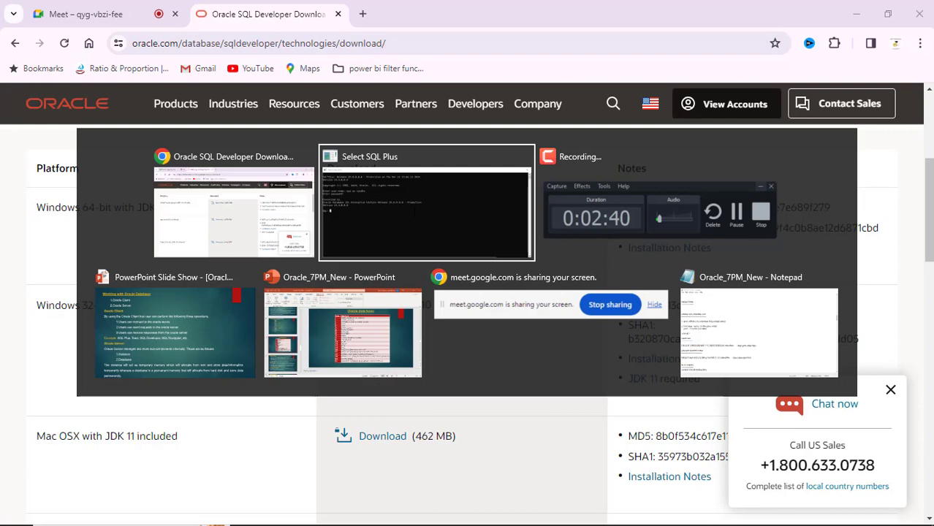
key("alt+Tab")
key("alt+Tab")
key("alt+Tab")
key("alt+Tab")
key("alt+Tab")
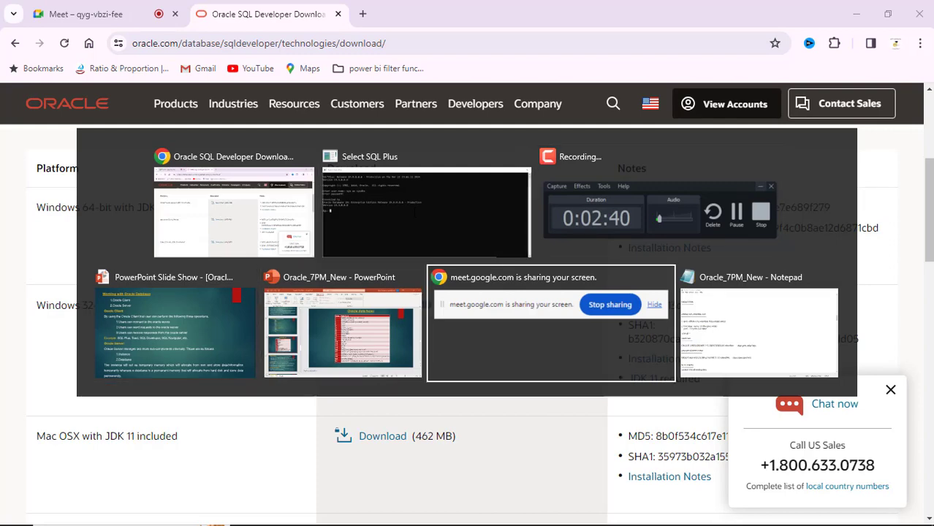
key("alt+Tab")
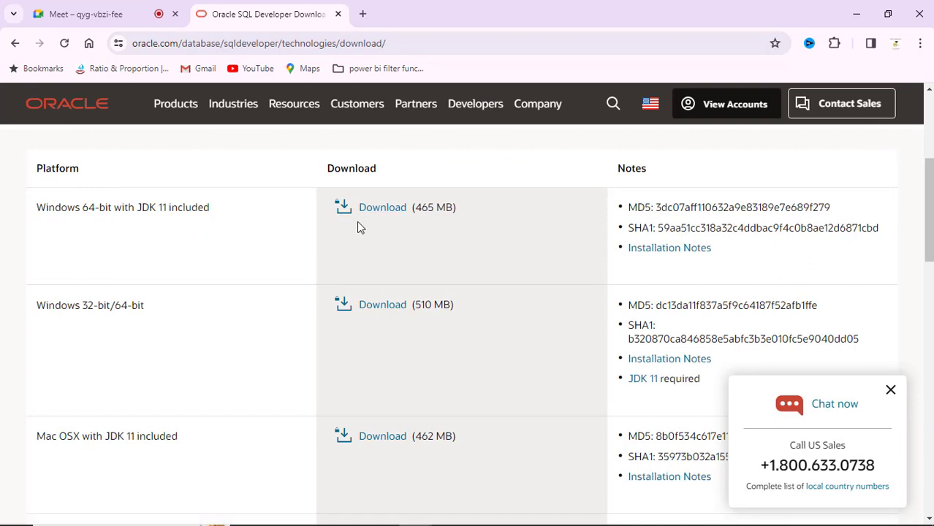
key("super+e")
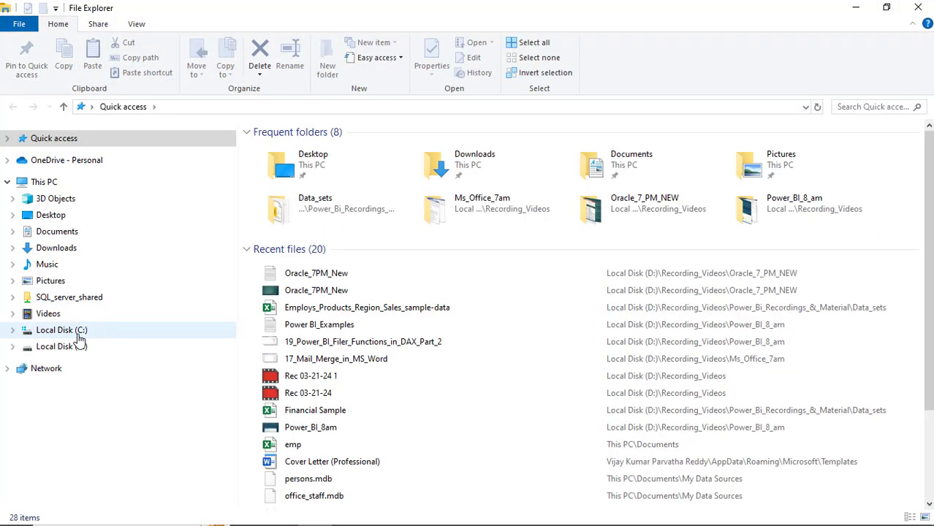
View the existing C:\sqldeveloper folder's contents, then return to the Oracle download page
left_click(77, 334)
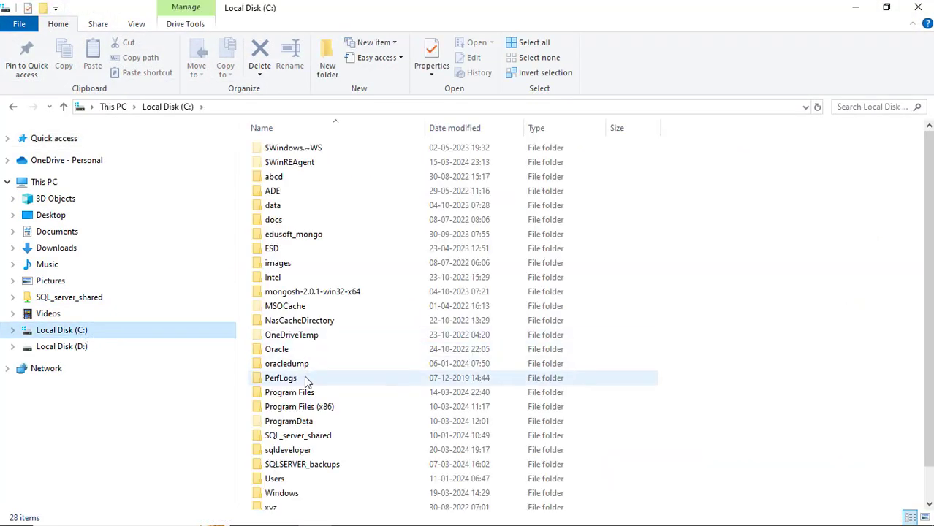
left_click(304, 453)
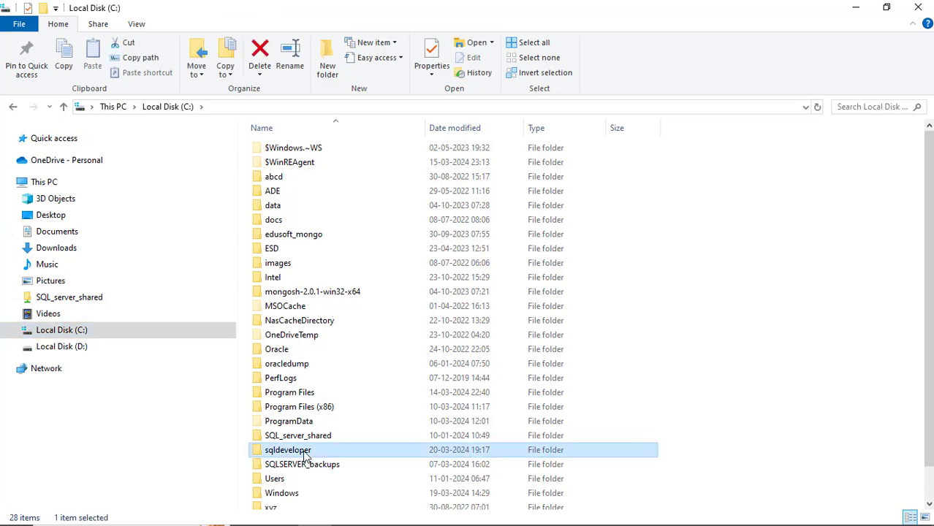
double_click(306, 453)
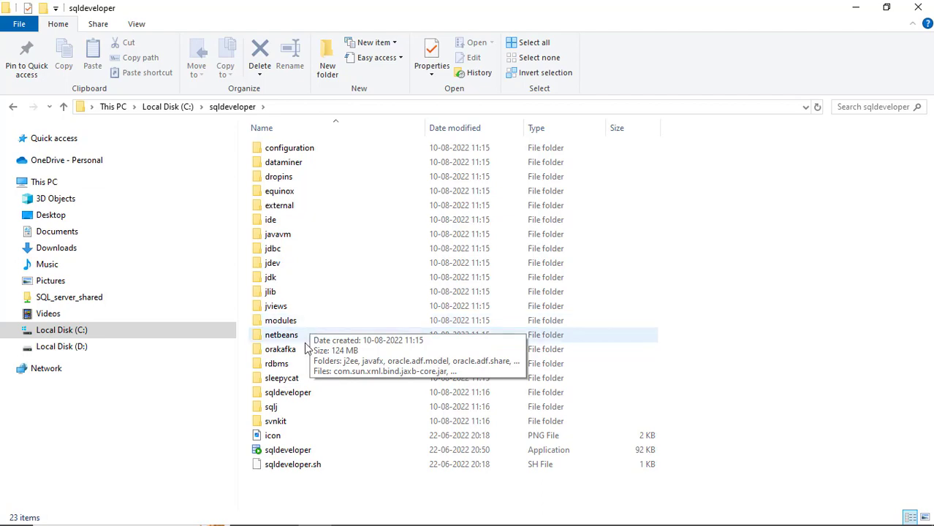
key("alt+Tab")
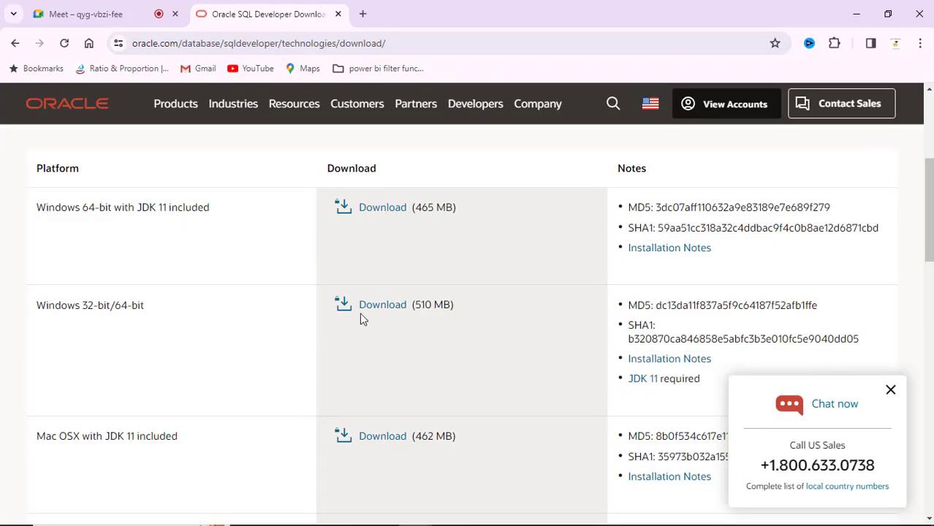
Accept the Oracle License Agreement and download sqldeveloper-23.1.1.345.2114-x64.zip for Windows 64-bit with JDK 11
left_click(382, 209)
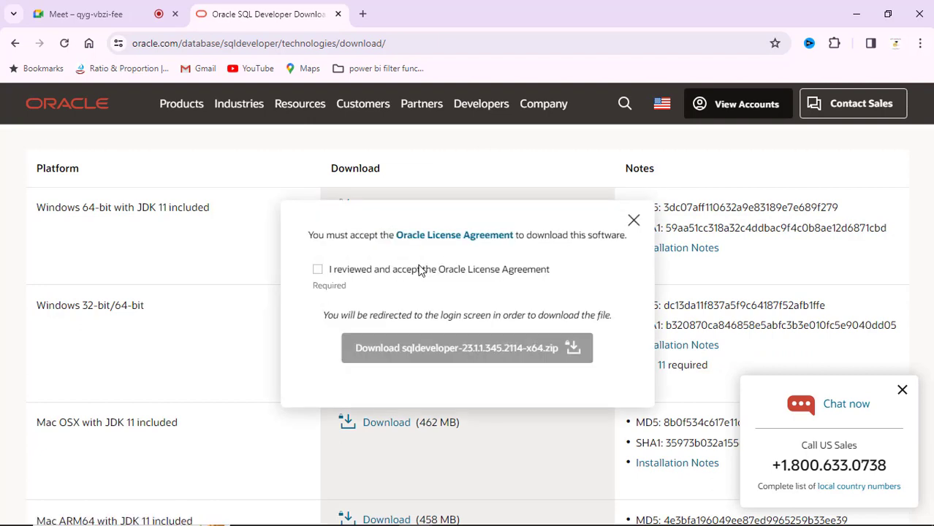
left_click(317, 270)
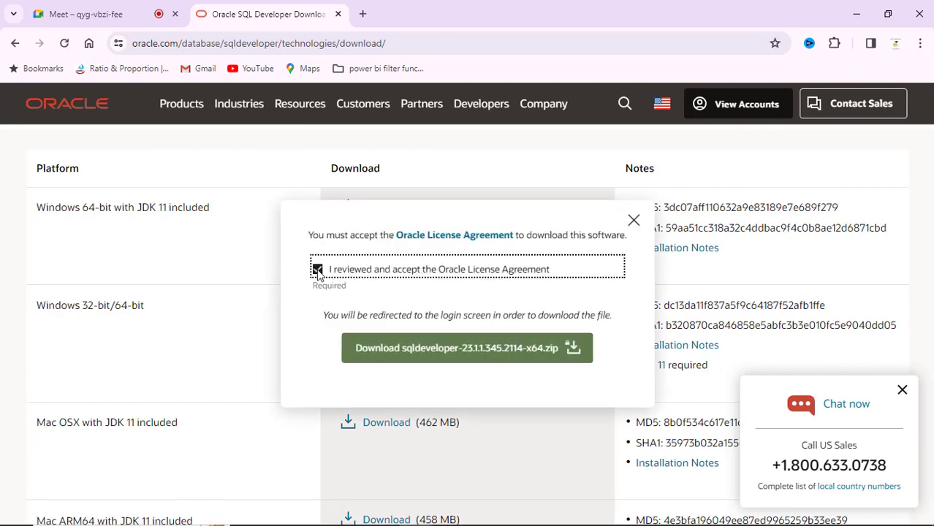
left_click(575, 353)
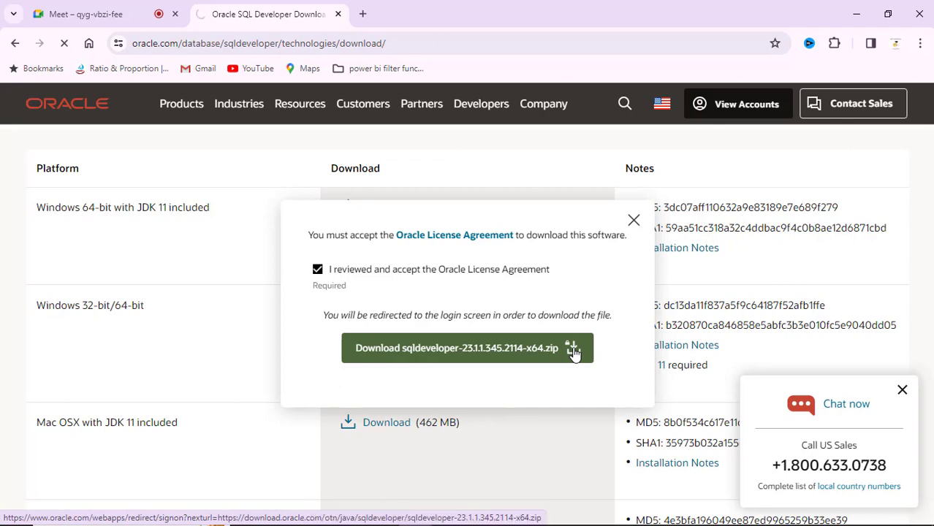
left_click(573, 350)
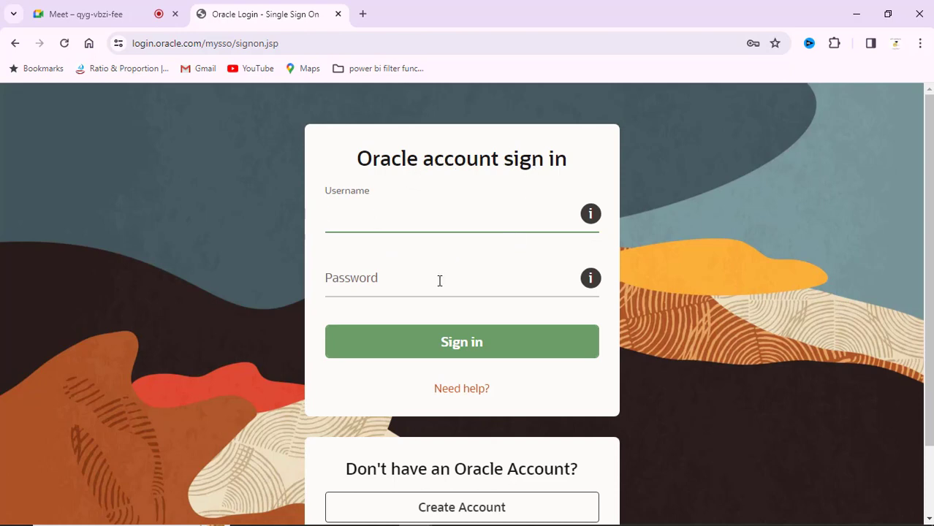
From the Oracle sign-in page, start creating a new Oracle account
scroll(470, 298, "down", 2)
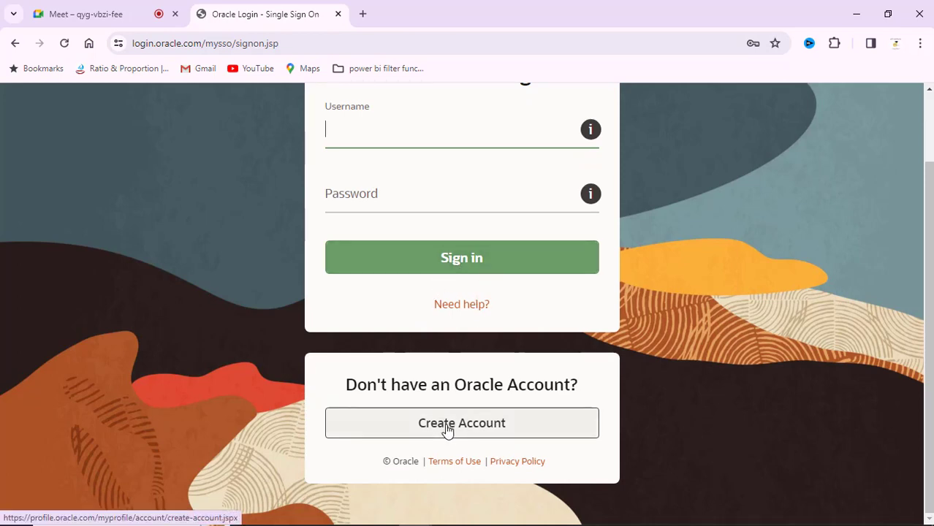
left_click(496, 430)
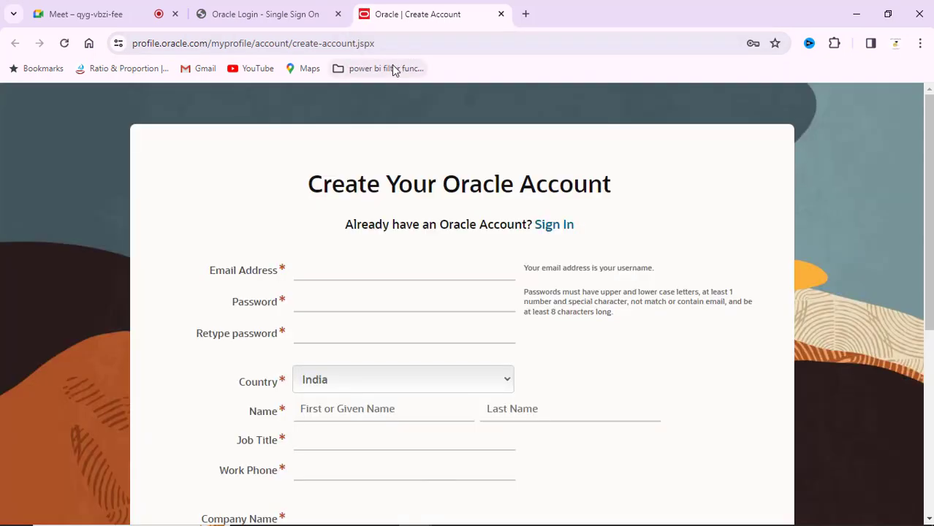
Enter your e-mail address in the registration form's Email Address field until it is accepted
left_click(329, 267)
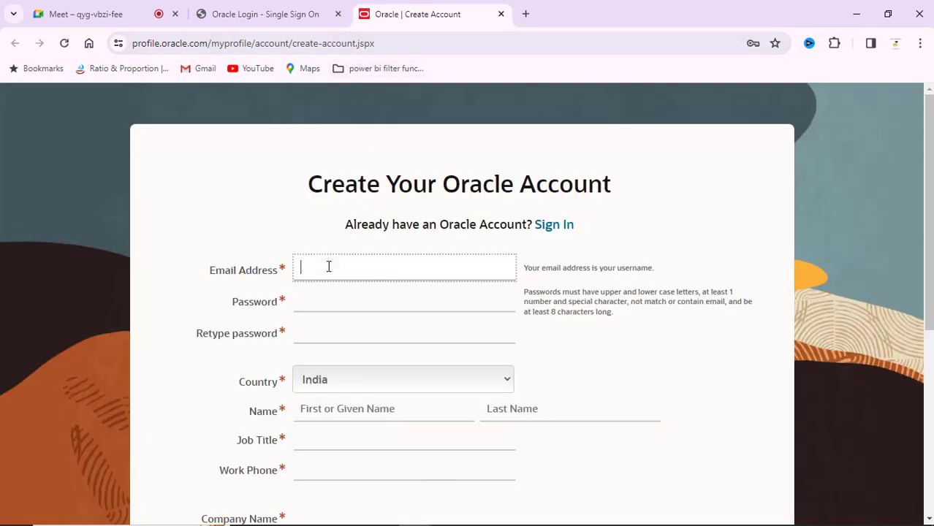
left_click(327, 301)
left_click(325, 327)
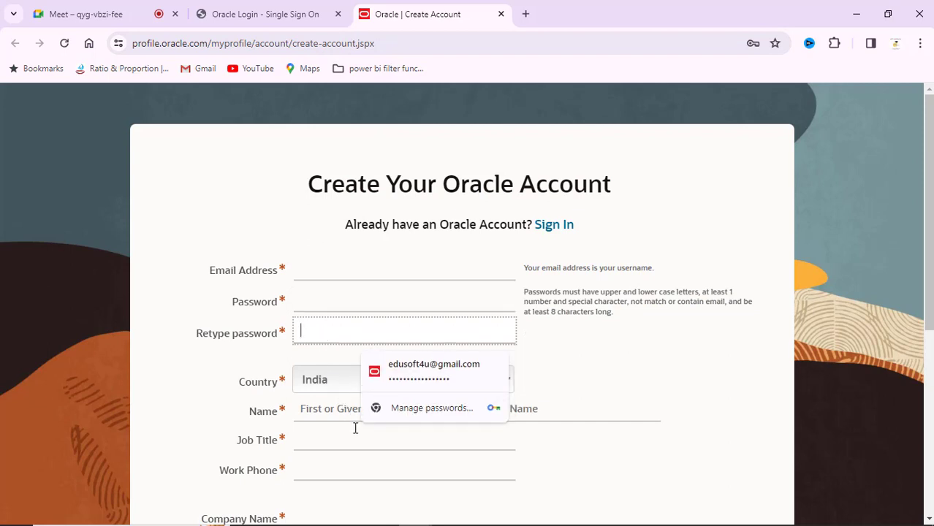
scroll(362, 471, "down", 4)
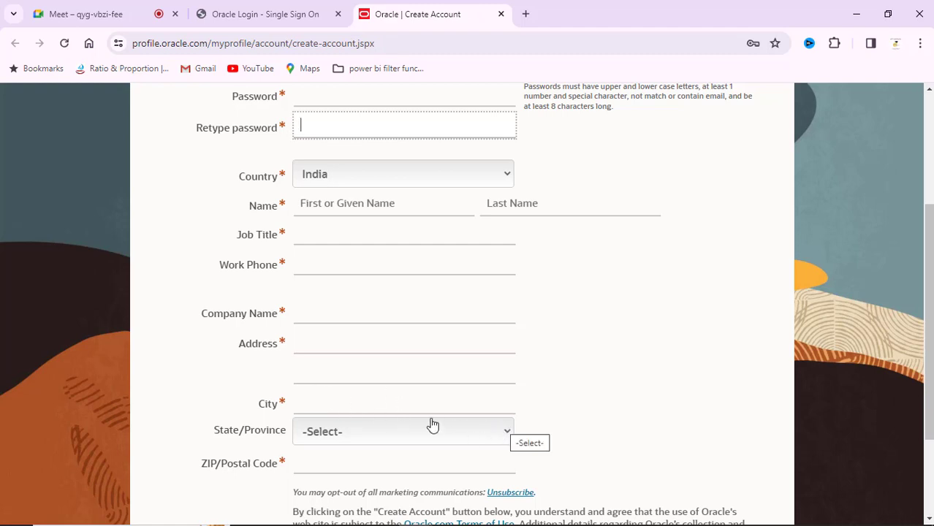
scroll(430, 414, "down", 2)
scroll(429, 414, "up", 5)
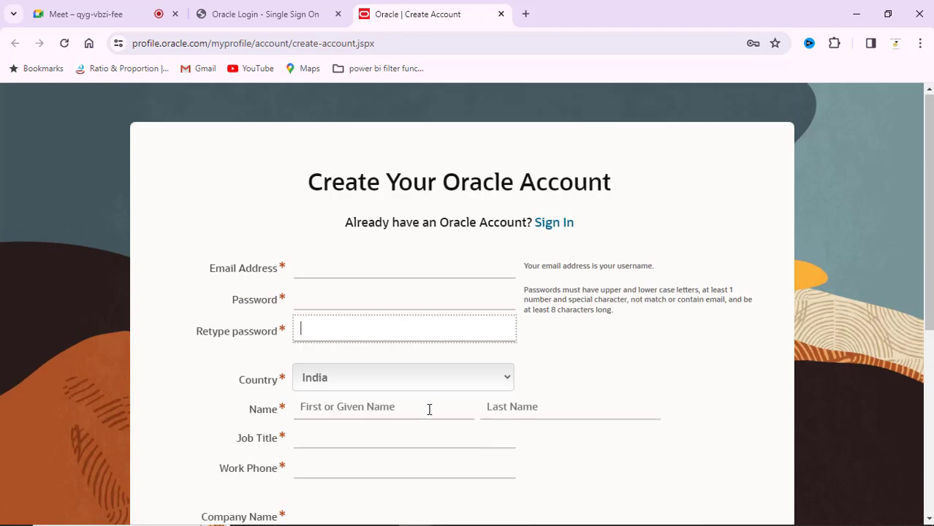
left_click(342, 271)
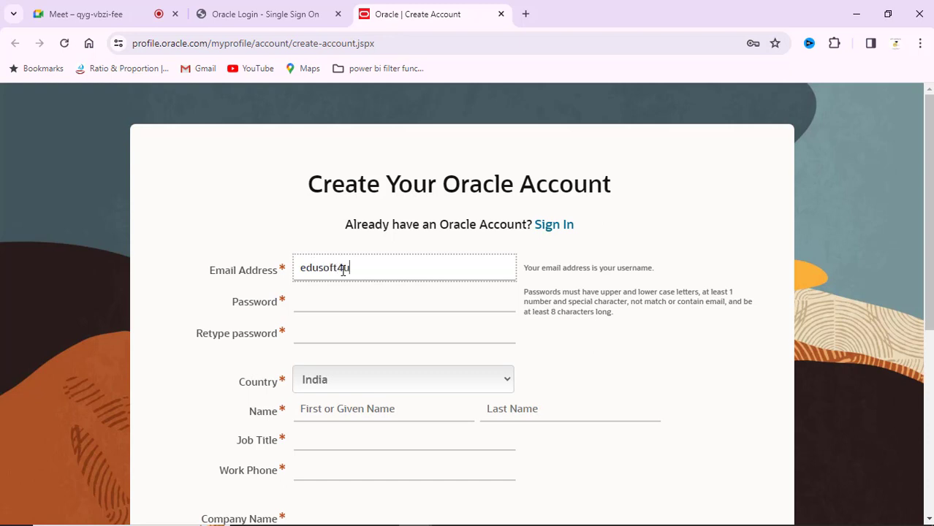
left_click(323, 305)
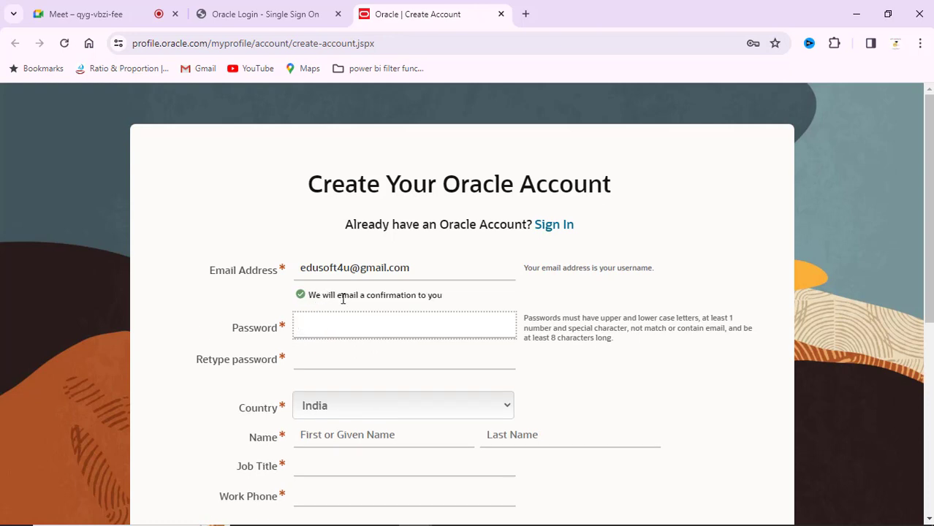
Enter the account password and retype it in the confirmation field
left_click(404, 323)
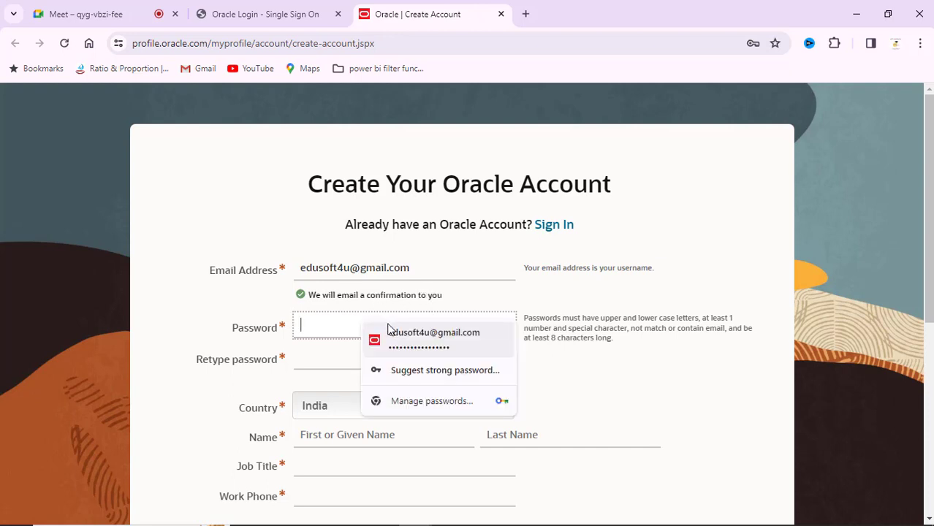
left_click(329, 328)
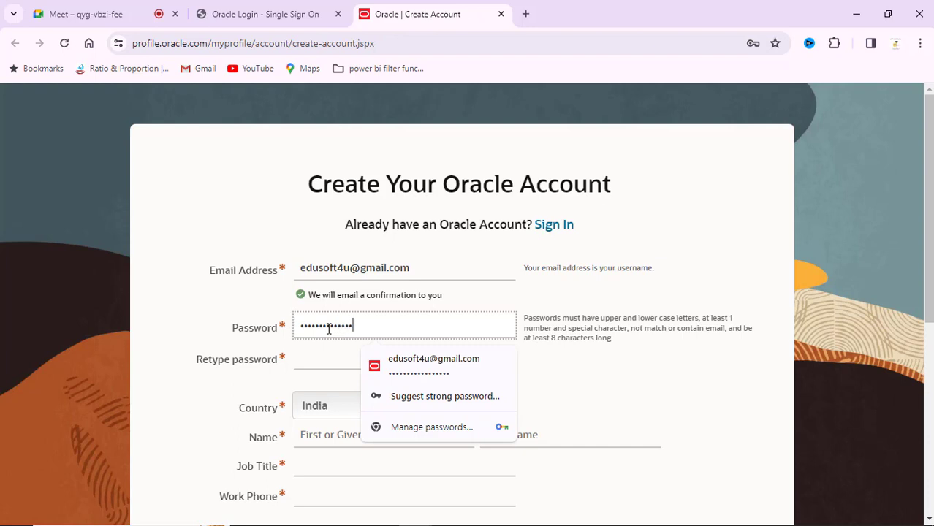
type("•••••")
left_click(328, 355)
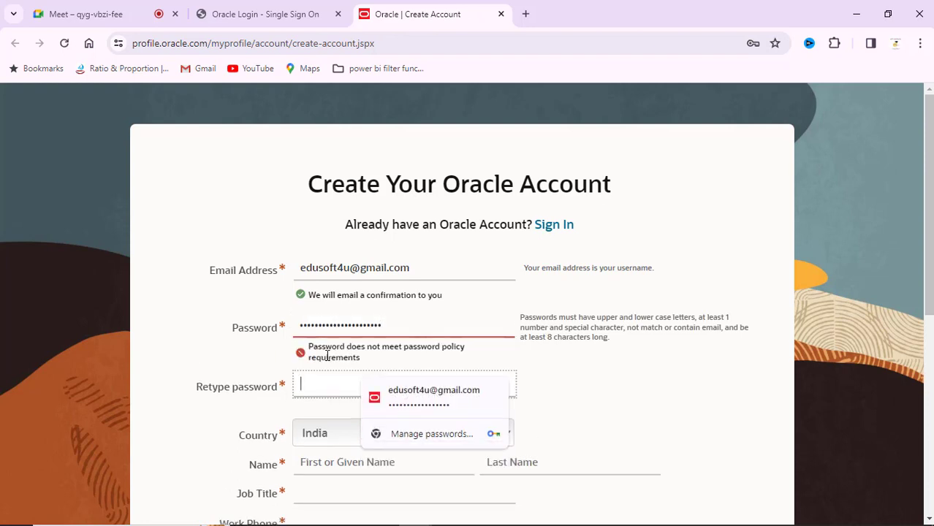
type("••")
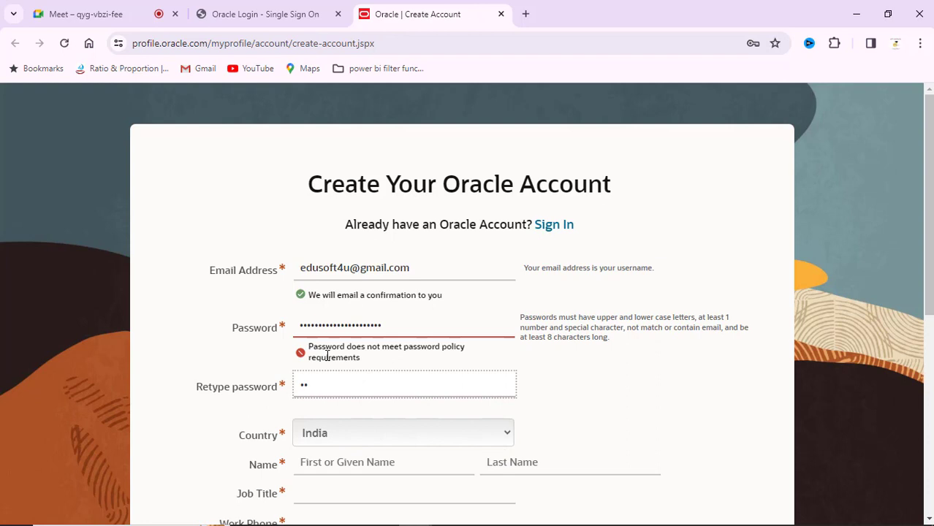
type("••")
scroll(433, 405, "down", 1)
scroll(433, 406, "down", 5)
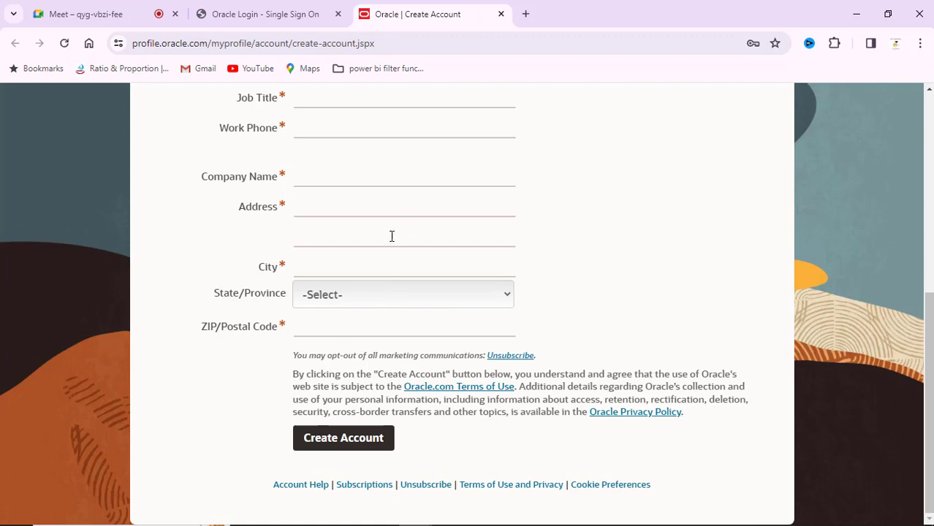
Close the registration tab and sign in to the existing Oracle account using Chrome's saved credentials
left_click(501, 15)
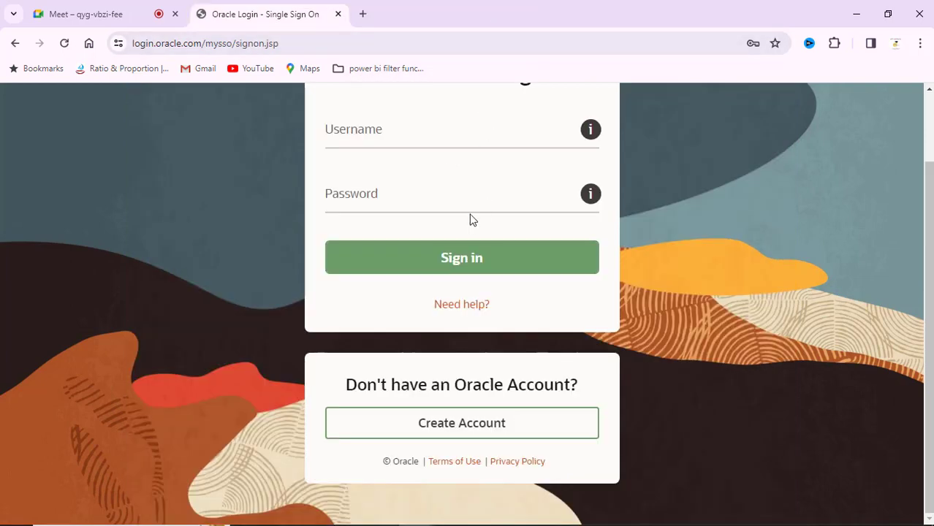
scroll(457, 263, "up", 2)
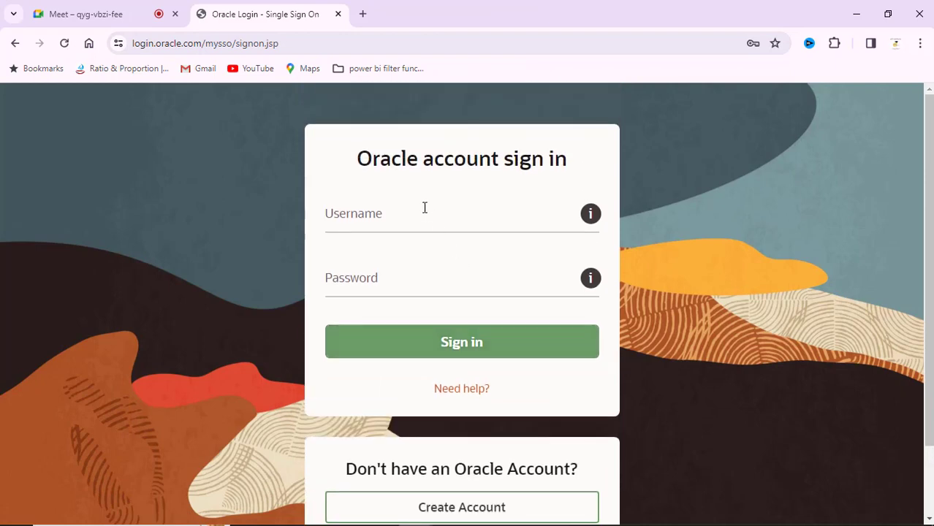
left_click(420, 205)
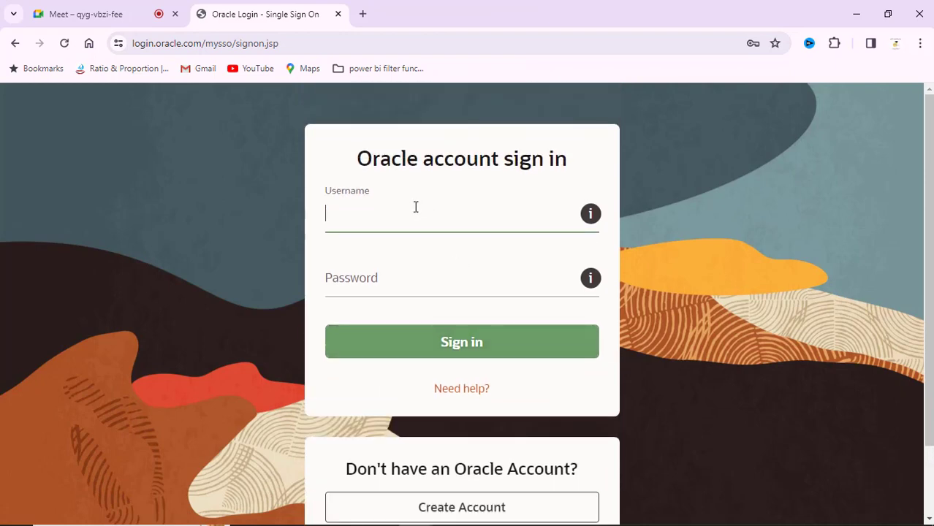
left_click(403, 227)
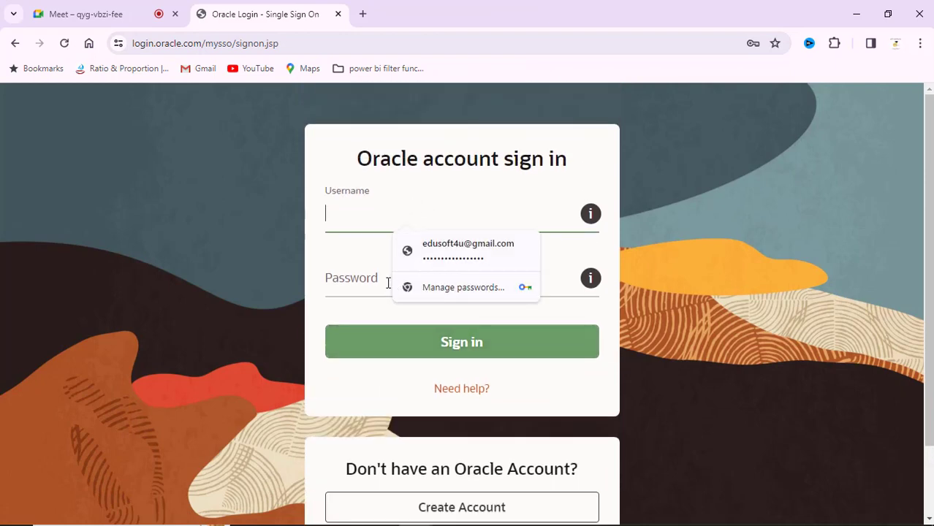
left_click(439, 258)
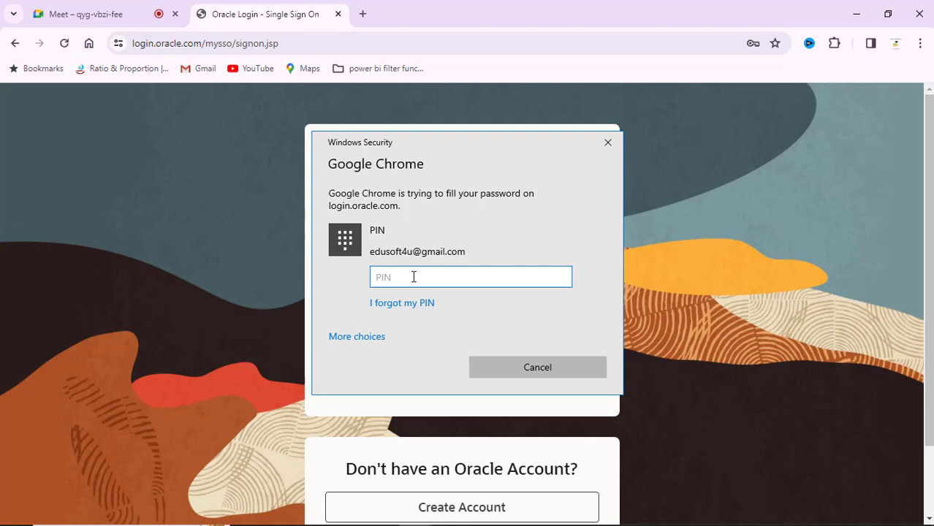
type("****")
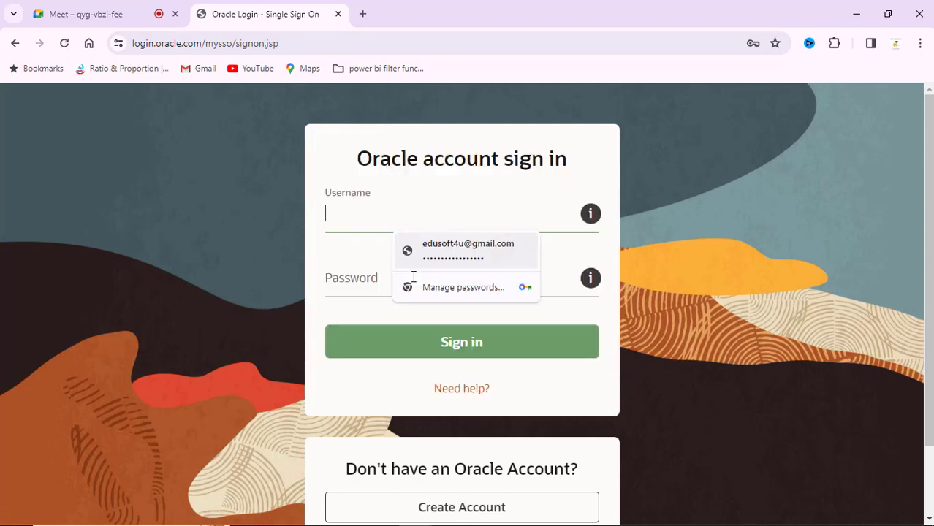
left_click(448, 345)
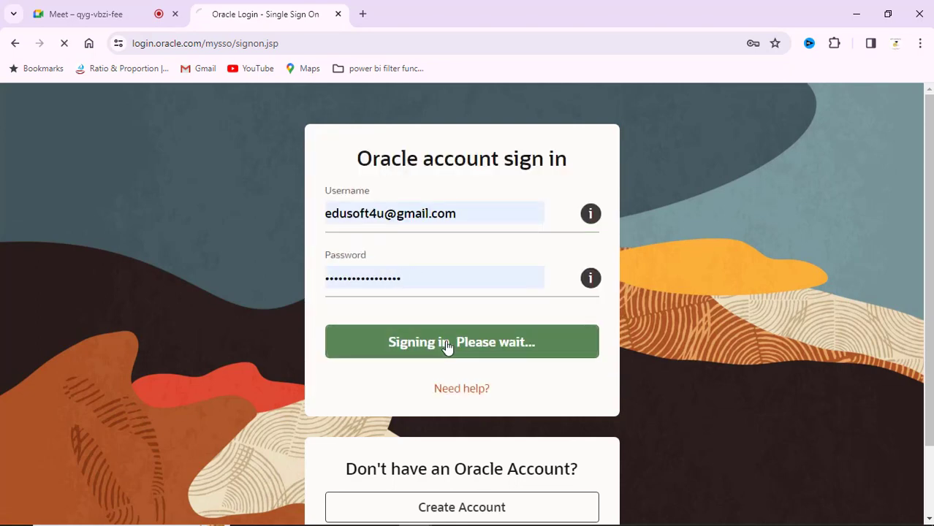
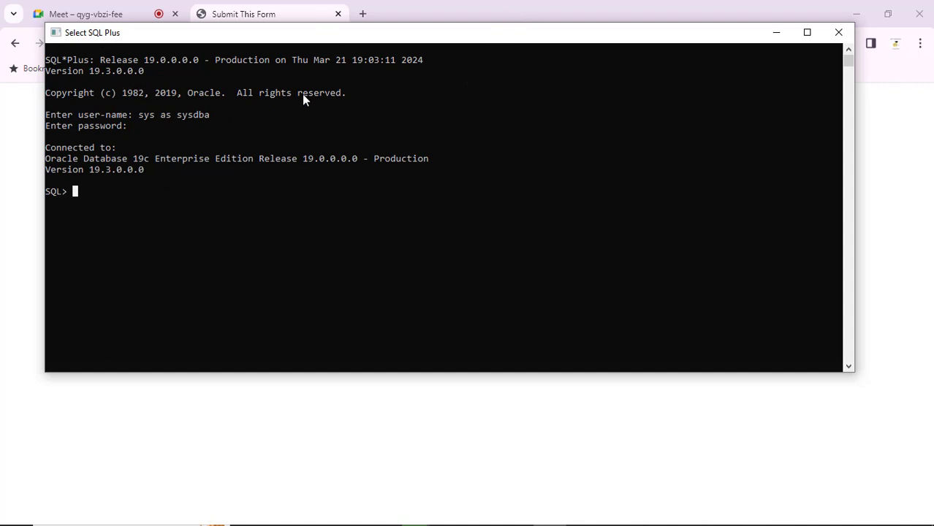
Select the downloaded sqldeveloper zip in Downloads, then browse the Local Disk (C:) root
left_click(534, 10)
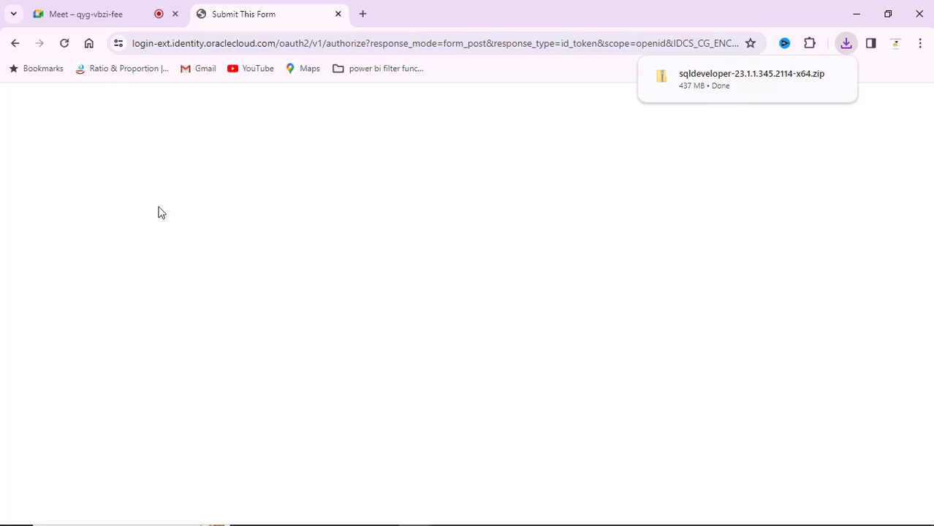
mouse_move(426, 524)
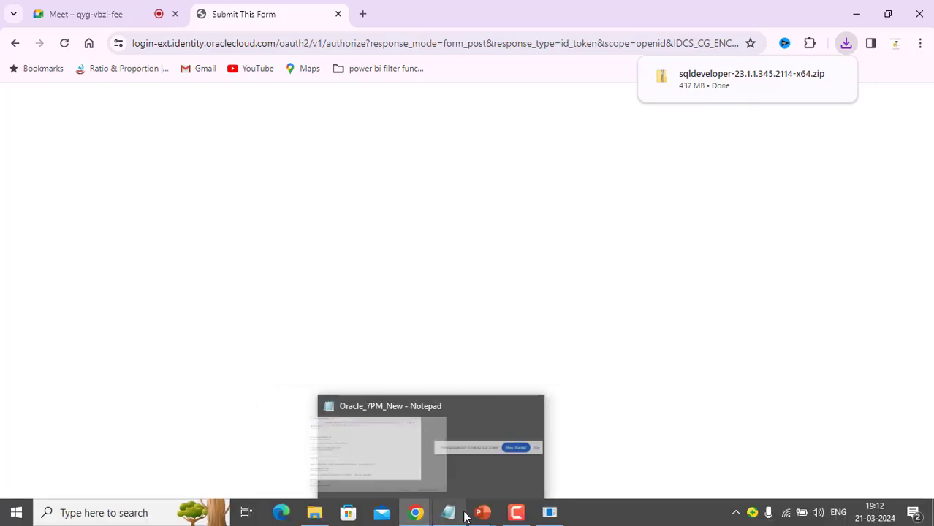
left_click(317, 515)
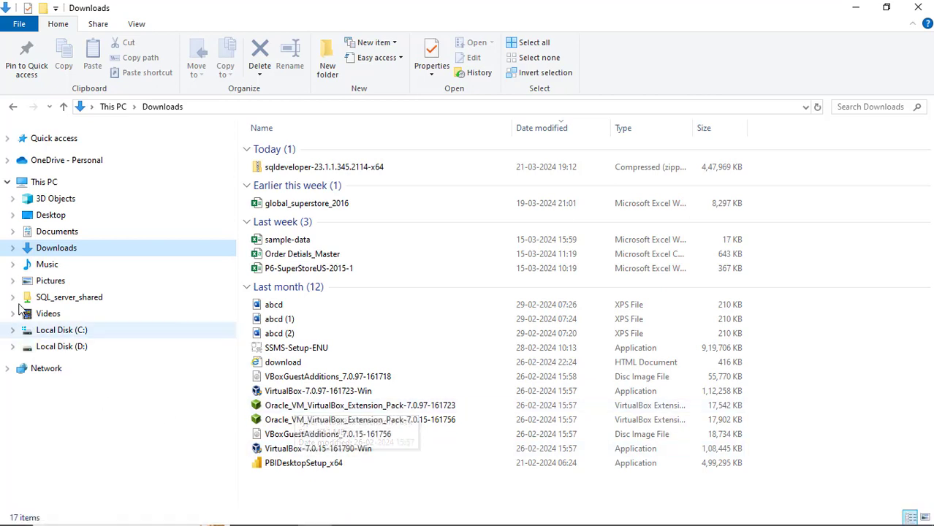
left_click(320, 175)
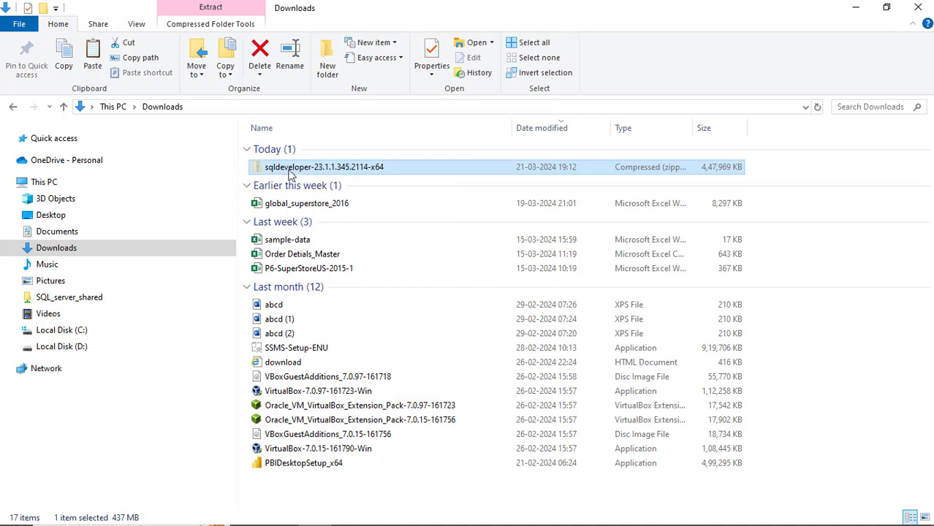
left_click(82, 334)
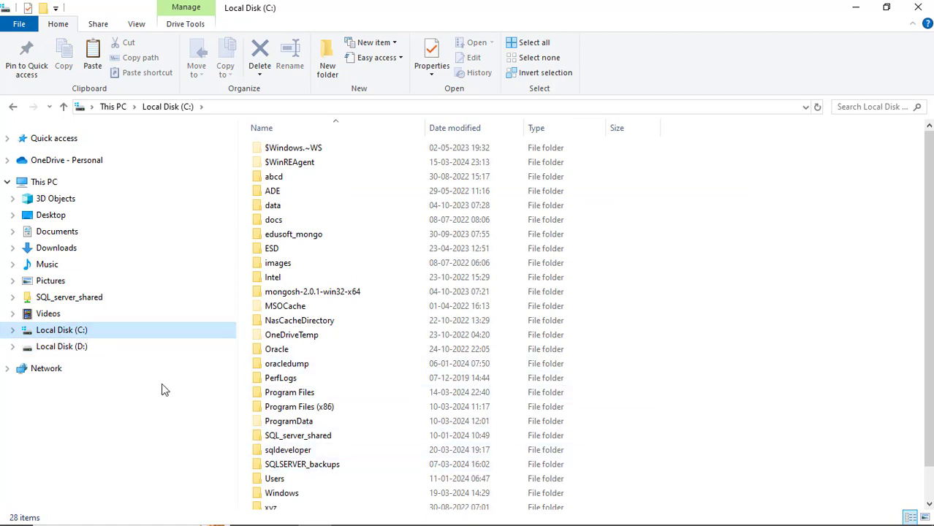
Open the Software_Backup folder on Local Disk (D:)
left_click(86, 351)
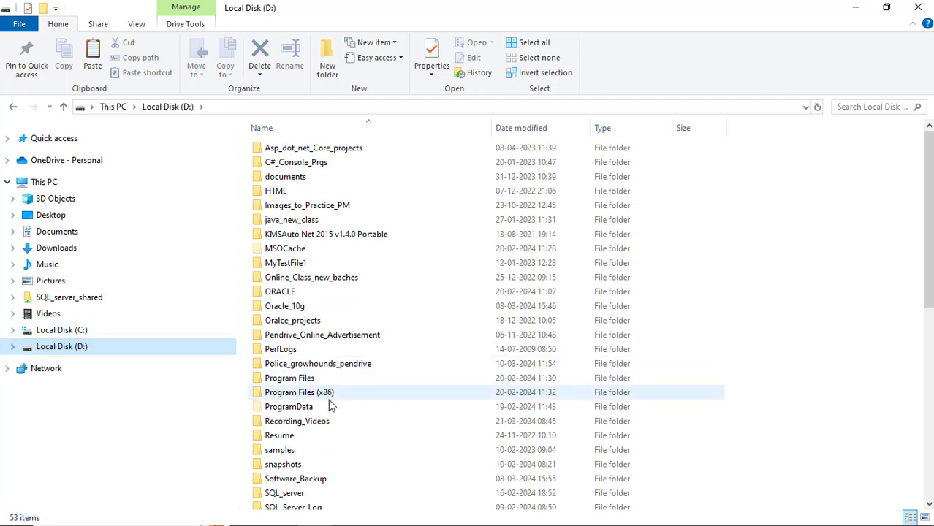
scroll(330, 421, "down", 3)
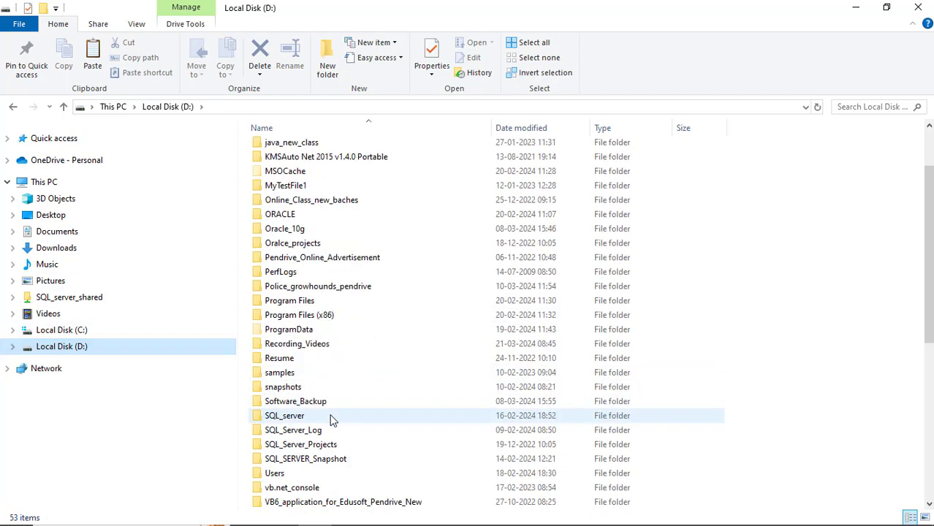
left_click(312, 359)
double_click(312, 361)
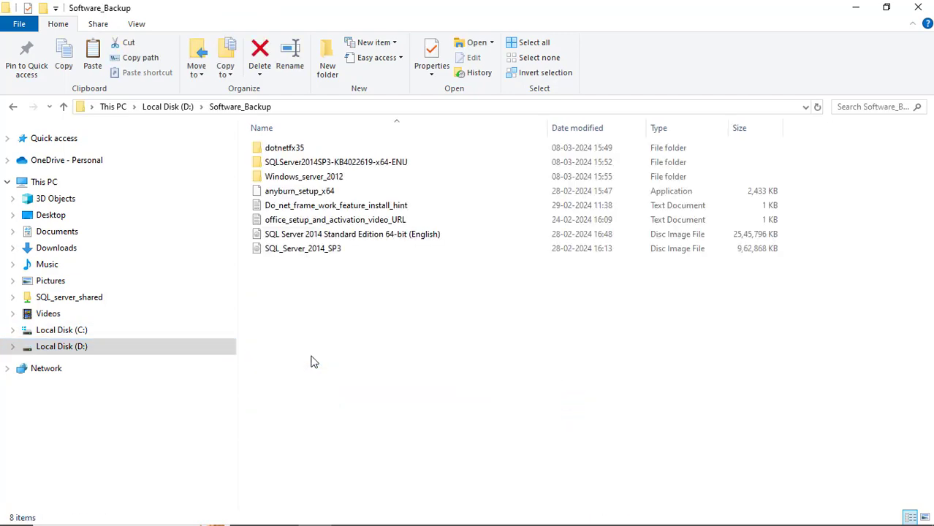
Create a new folder named SQL_developer in Software_Backup and open it
right_click(336, 327)
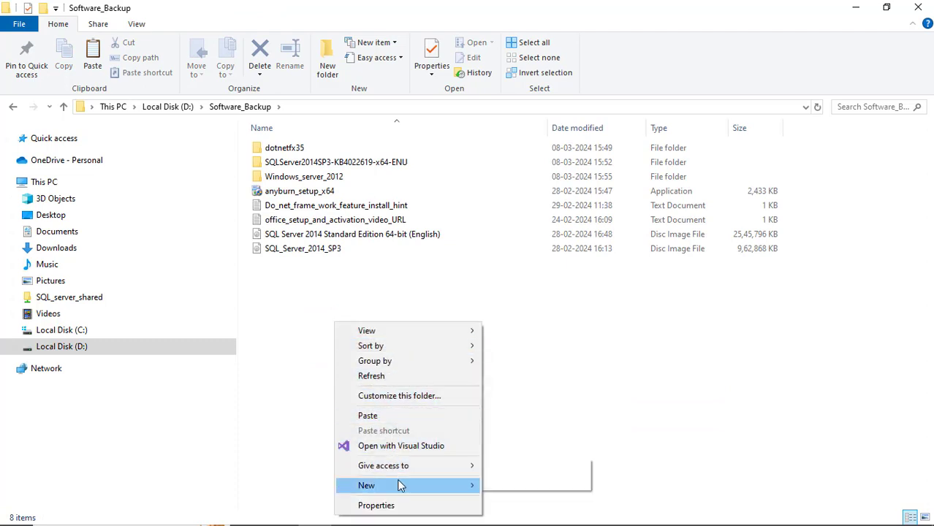
mouse_move(401, 487)
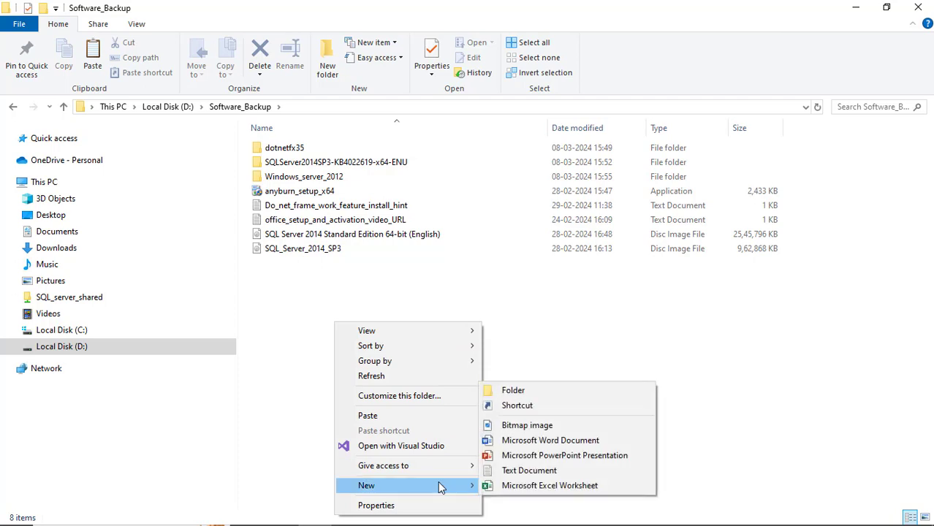
mouse_move(460, 486)
left_click(515, 390)
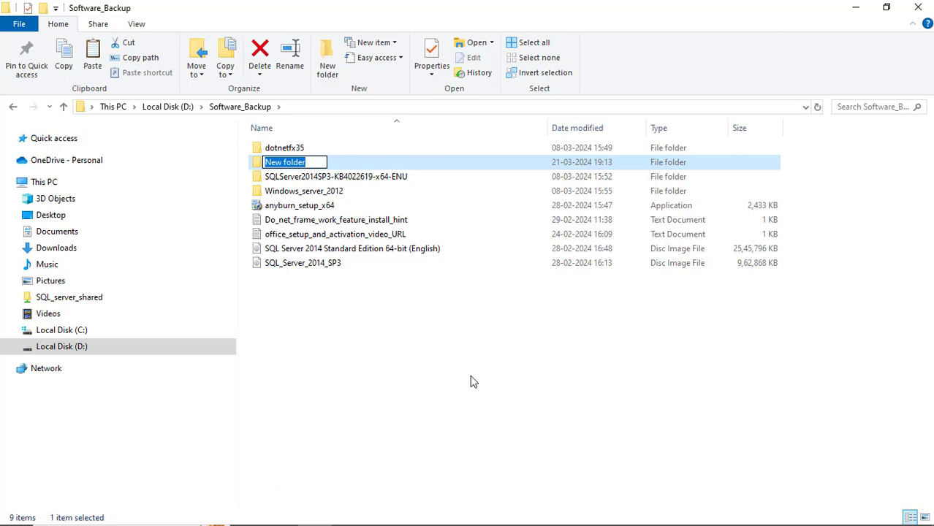
type("SQL")
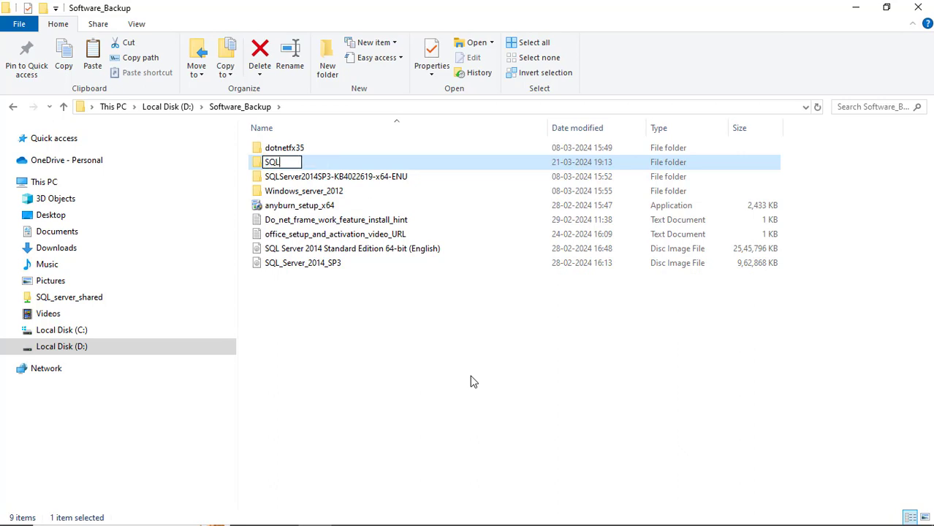
type("_develo")
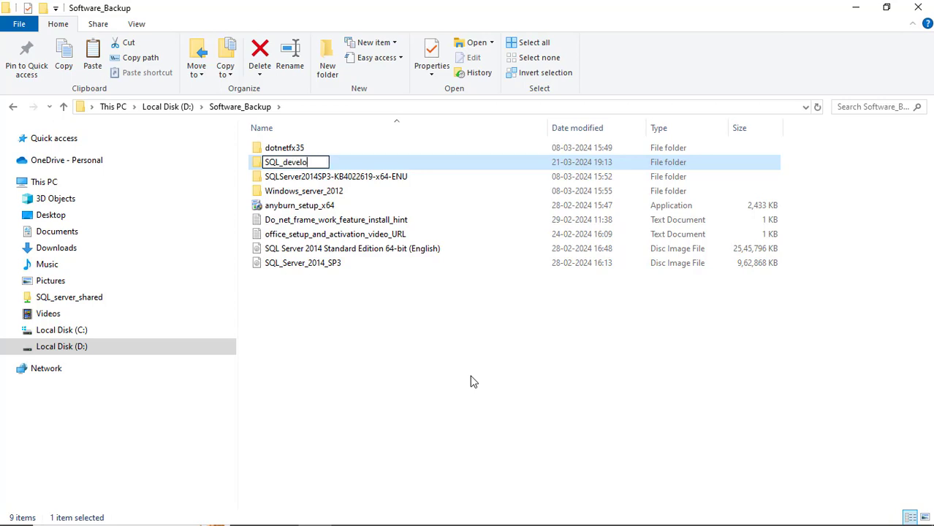
type("per")
key("Return")
key("Return")
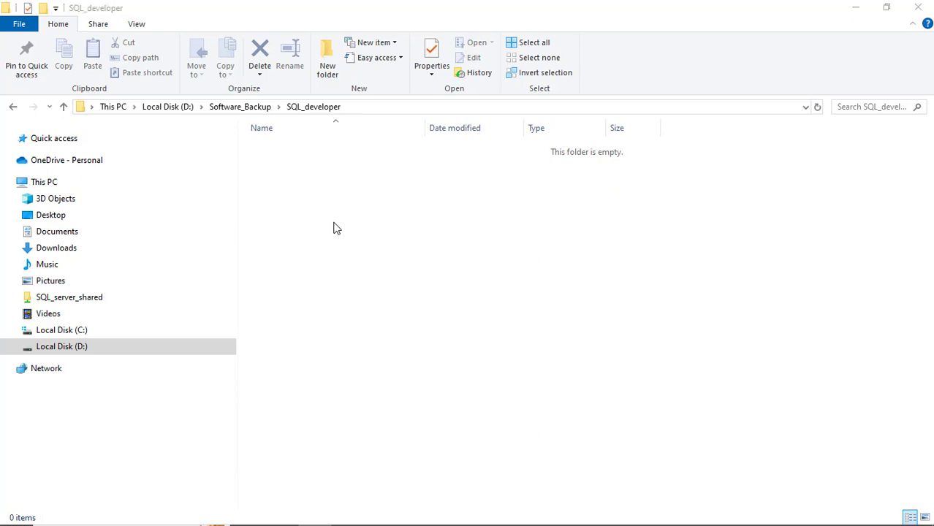
Move the sqldeveloper-23.1.1.345.2114-x64 zip into SQL_developer and Extract Here into a sqldeveloper folder
left_click_drag(333, 229, 333, 226)
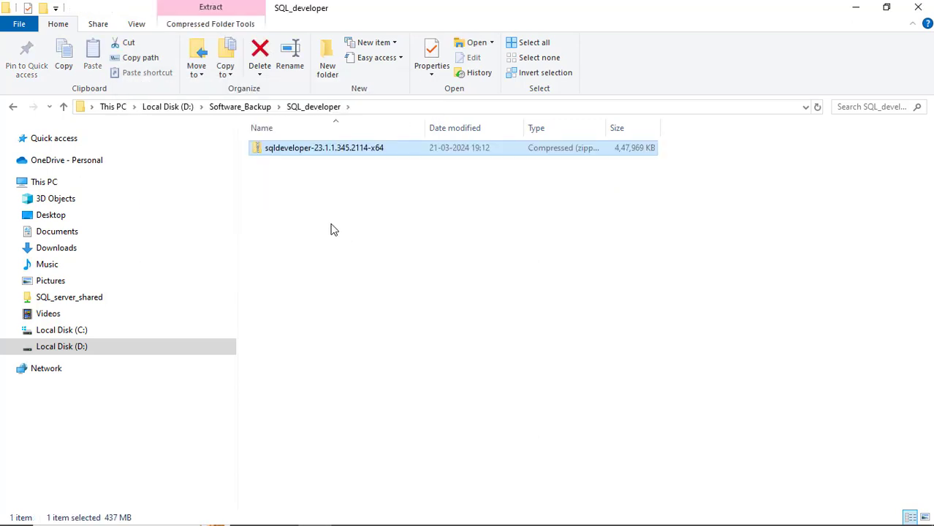
right_click(306, 155)
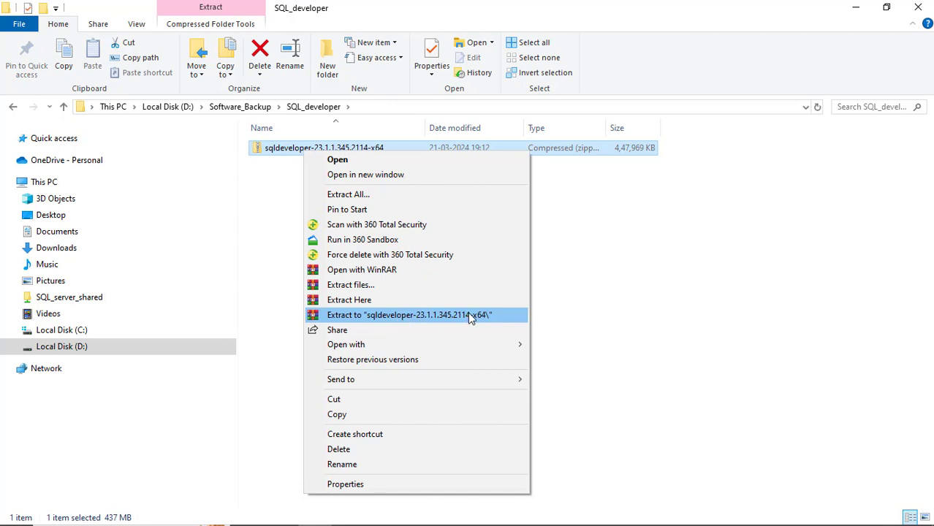
left_click(367, 301)
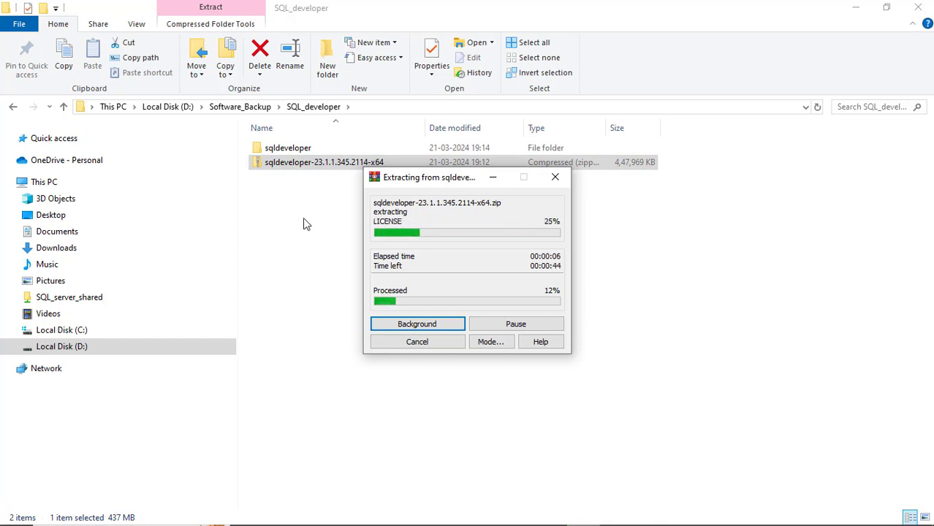
right_click(307, 164)
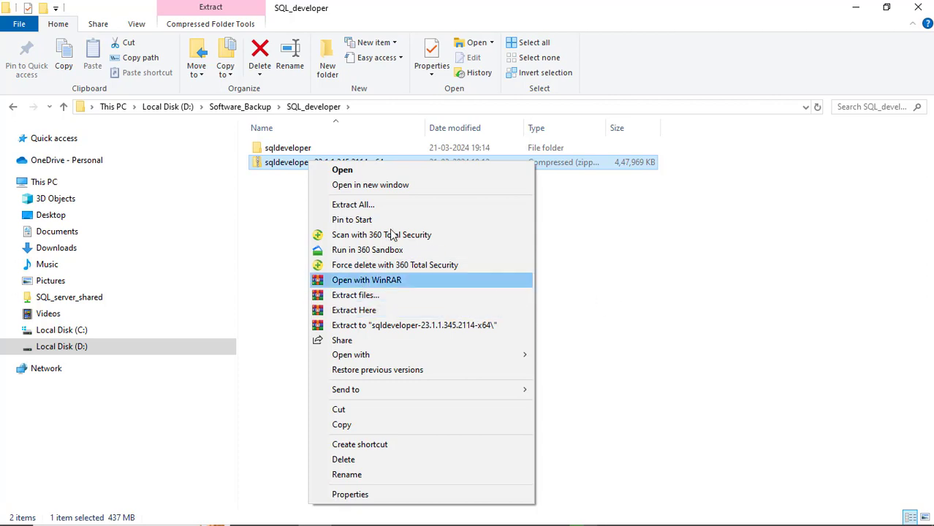
left_click(286, 150)
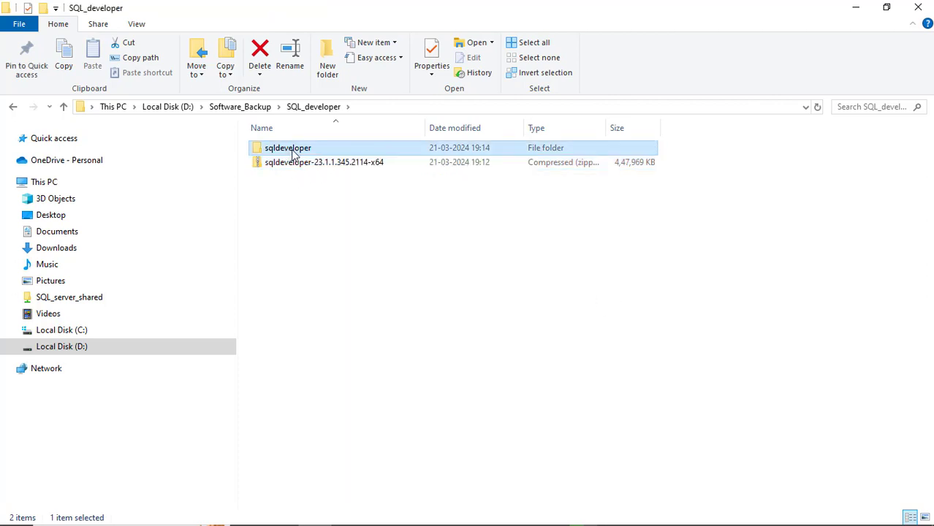
Open the extracted sqldeveloper folder, briefly returning to SQL_developer to check the zip
double_click(303, 153)
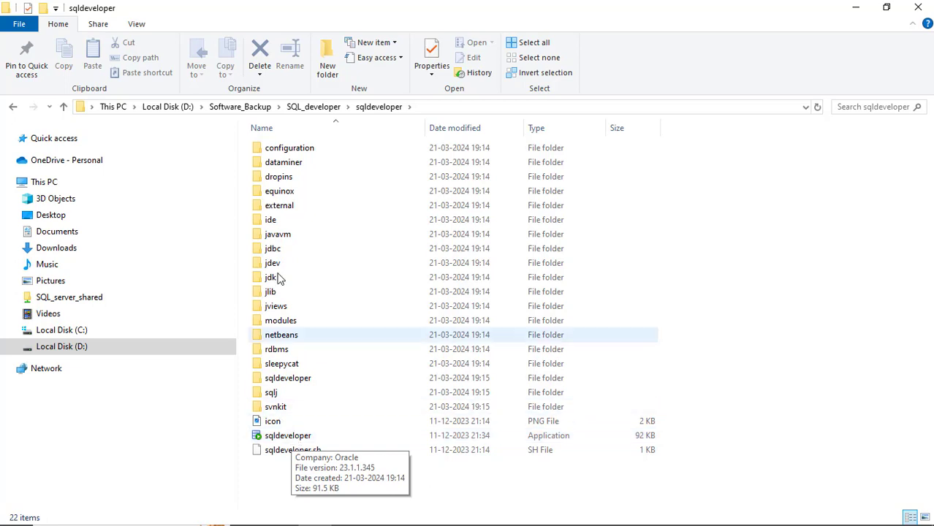
left_click(307, 109)
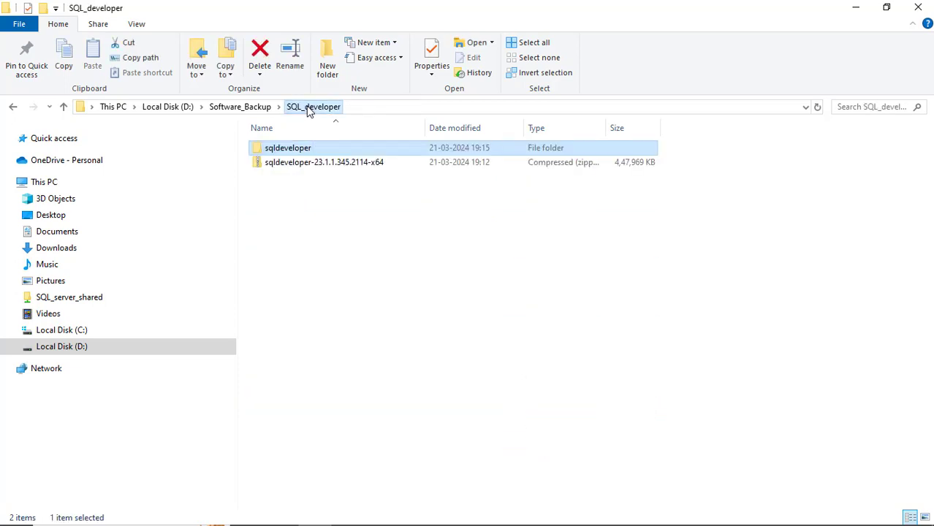
left_click(296, 167)
right_click(296, 172)
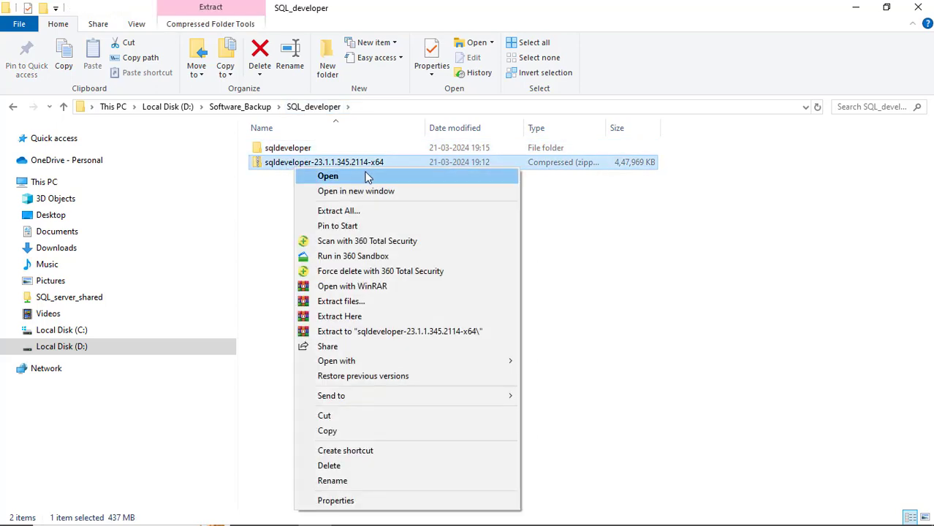
left_click(290, 150)
double_click(288, 152)
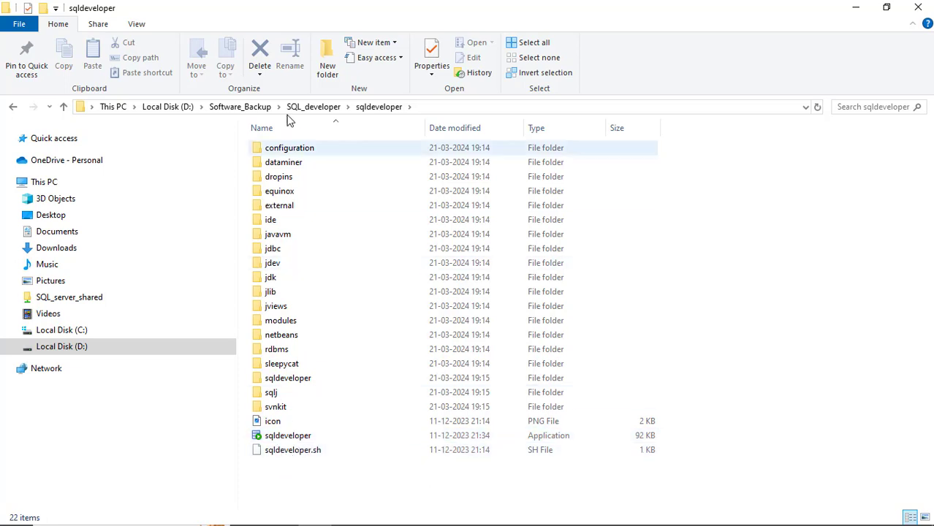
Check the Send to menu for sqldeveloper.exe, dismiss it, and launch the application
right_click(299, 439)
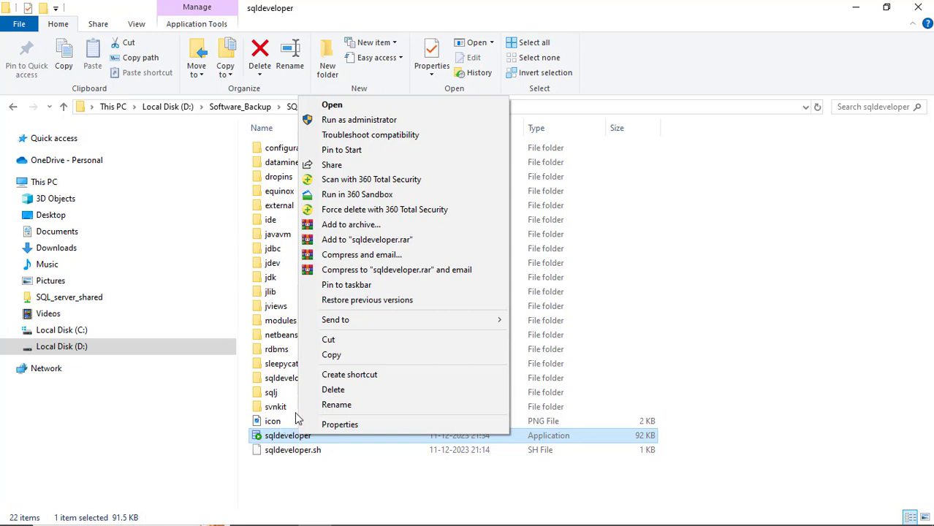
mouse_move(355, 321)
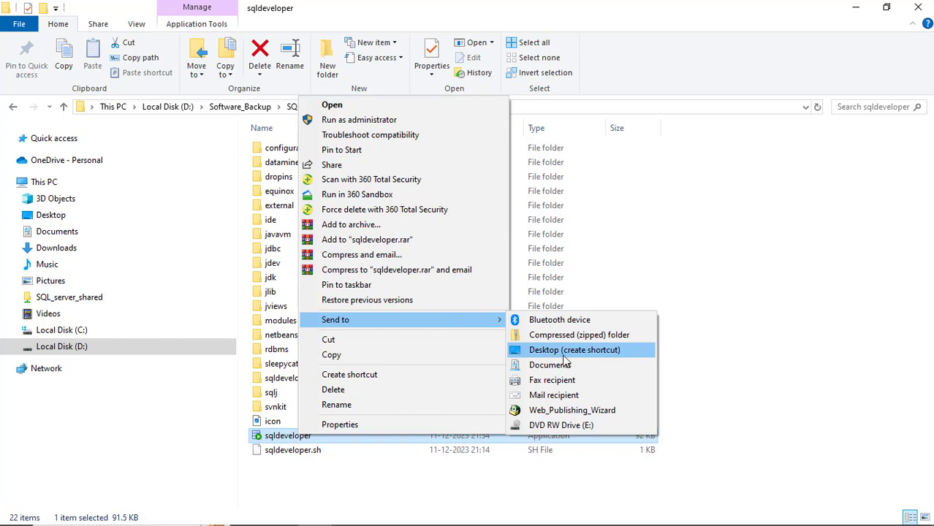
left_click(761, 415)
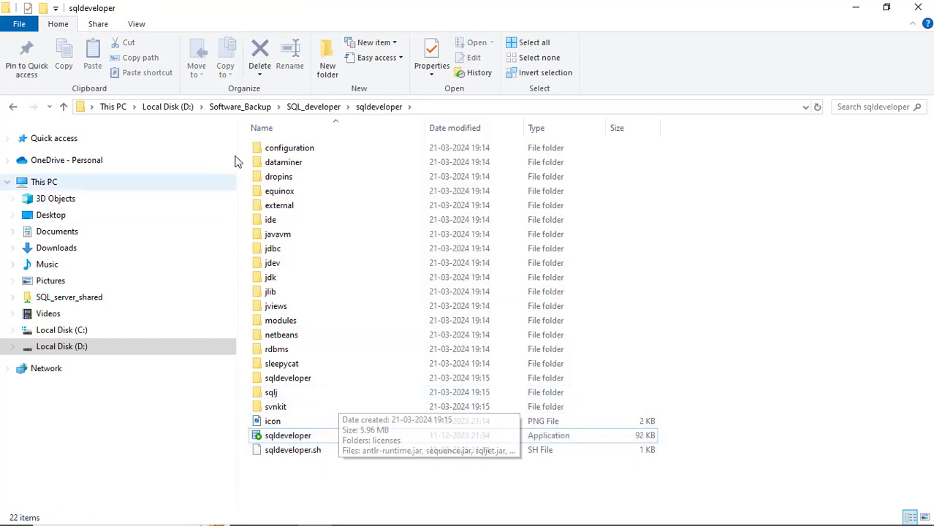
double_click(296, 435)
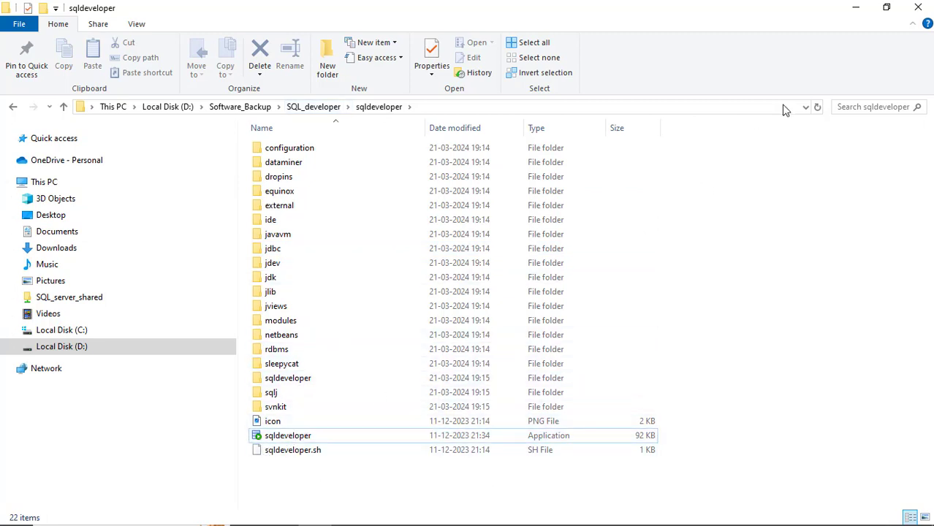
Close File Explorer, minimize Chrome and SQL Plus, end the slide show, and minimize PowerPoint
left_click(916, 9)
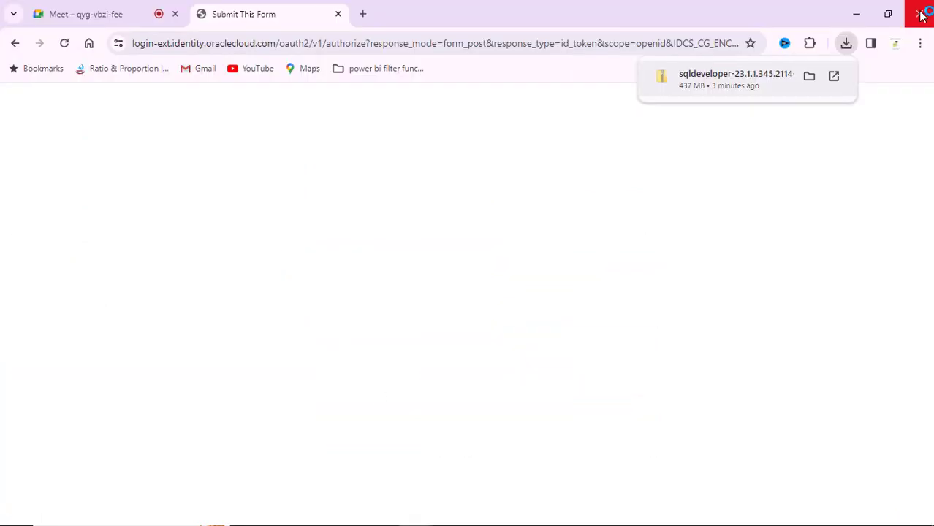
left_click(856, 13)
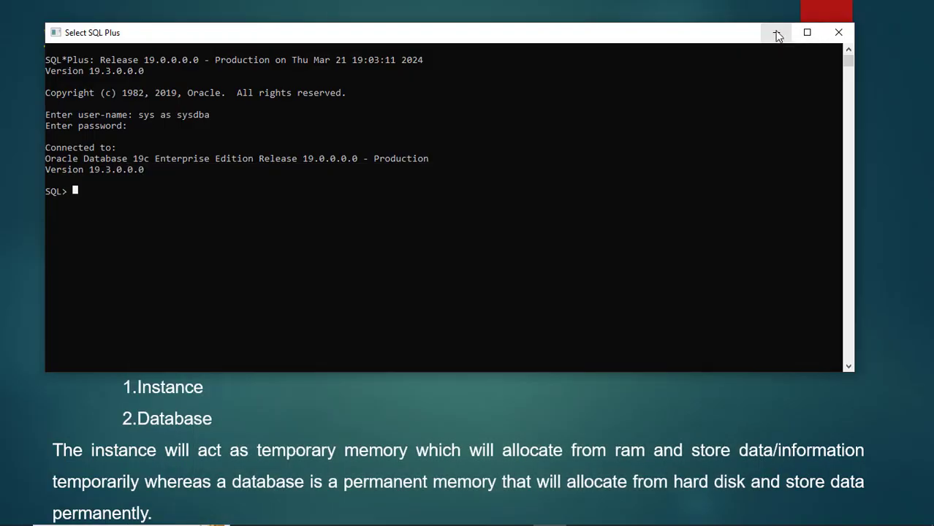
left_click(777, 33)
key("Escape")
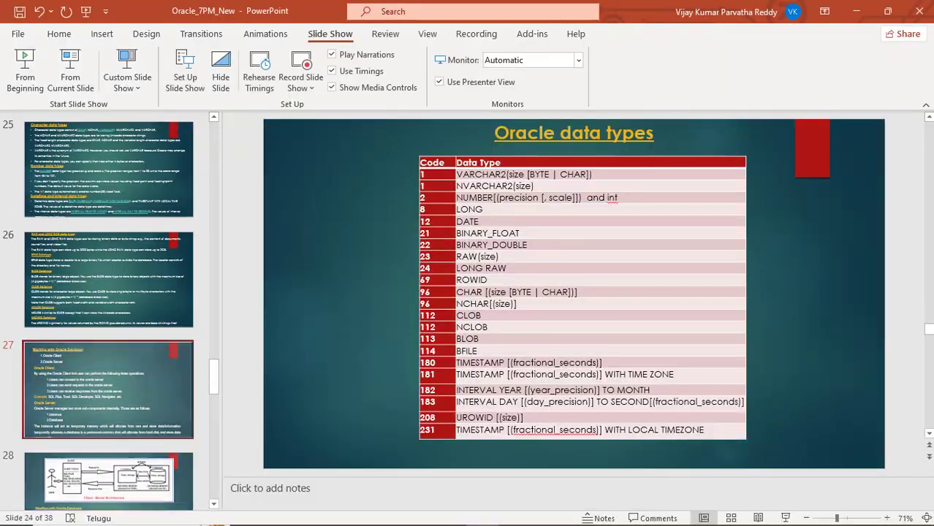
left_click(852, 12)
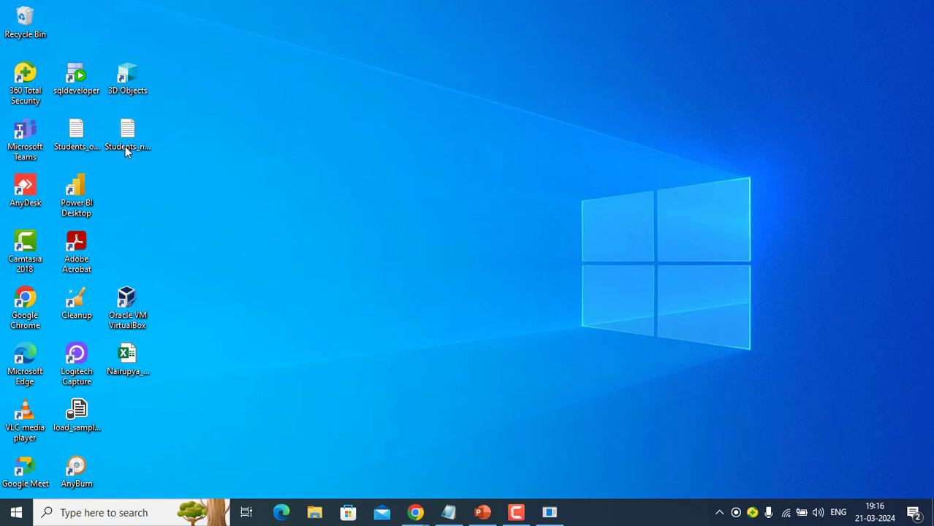
Start renaming the sqldeveloper desktop shortcut but keep its original name
right_click(80, 92)
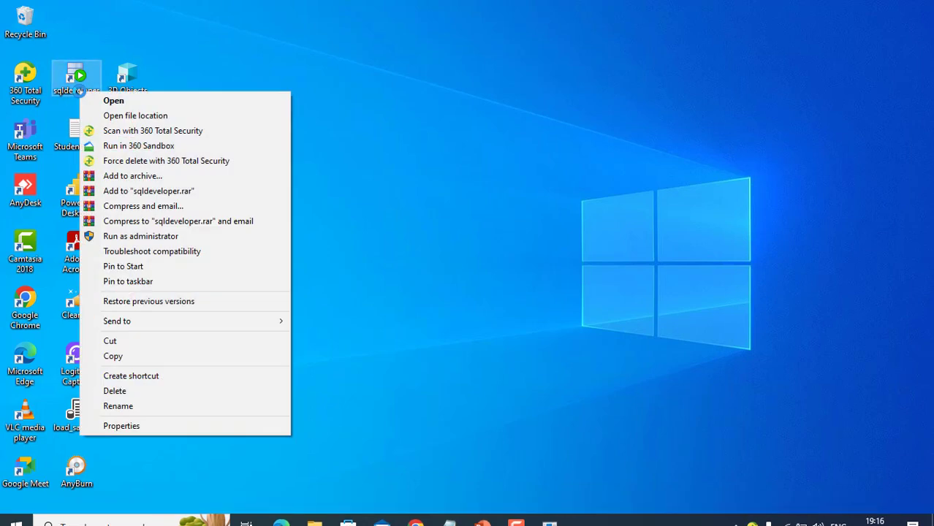
left_click(125, 406)
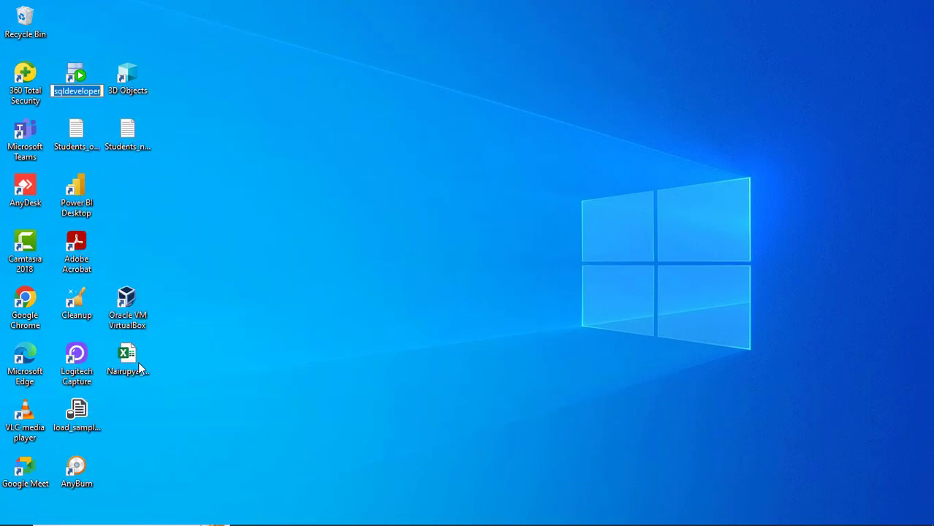
left_click(93, 73)
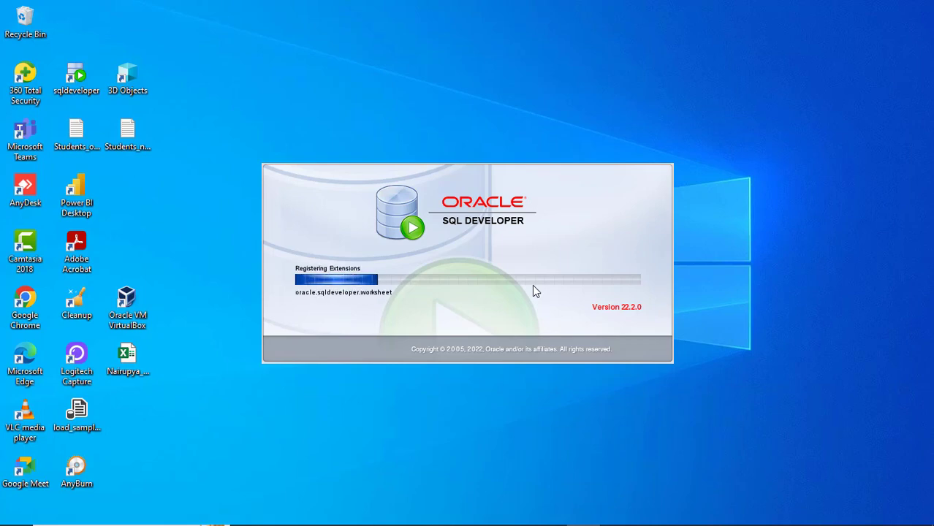
Switch between SQL Plus and the SQL Developer splash screen until it finishes loading
mouse_move(544, 521)
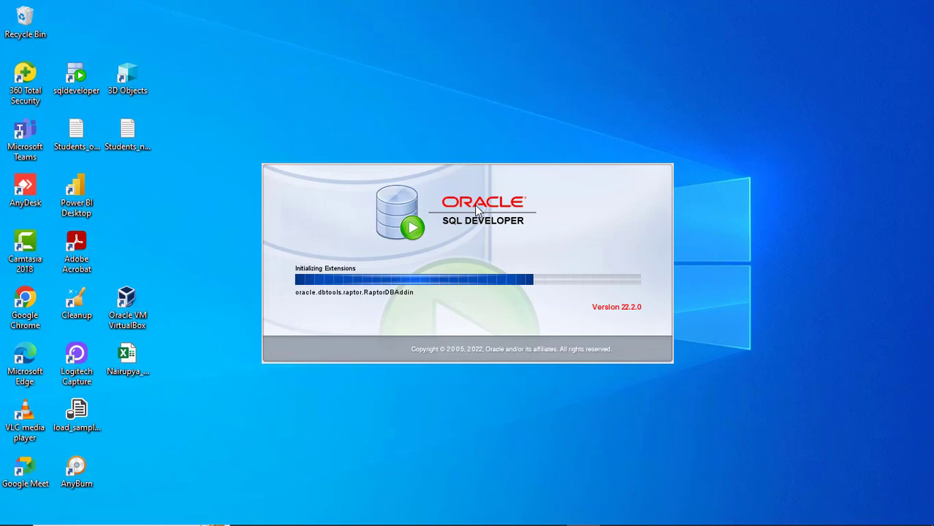
mouse_move(485, 521)
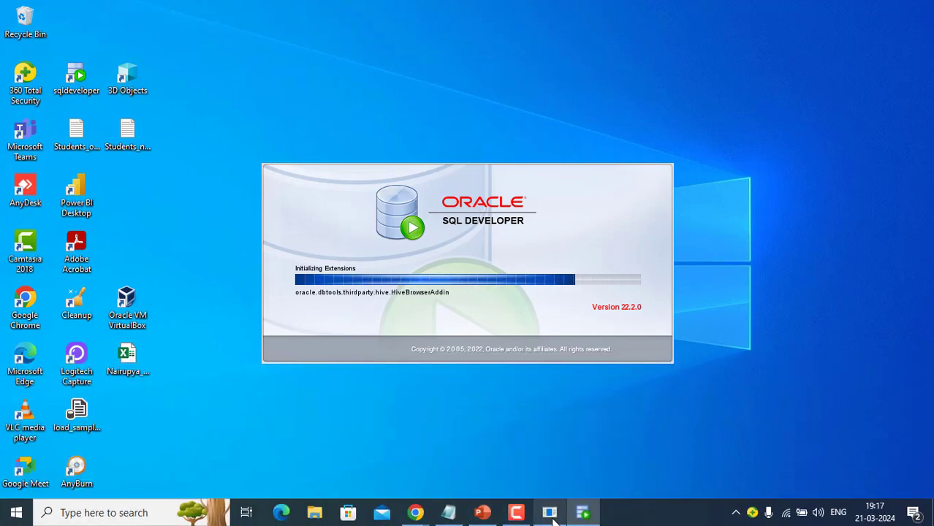
left_click(551, 515)
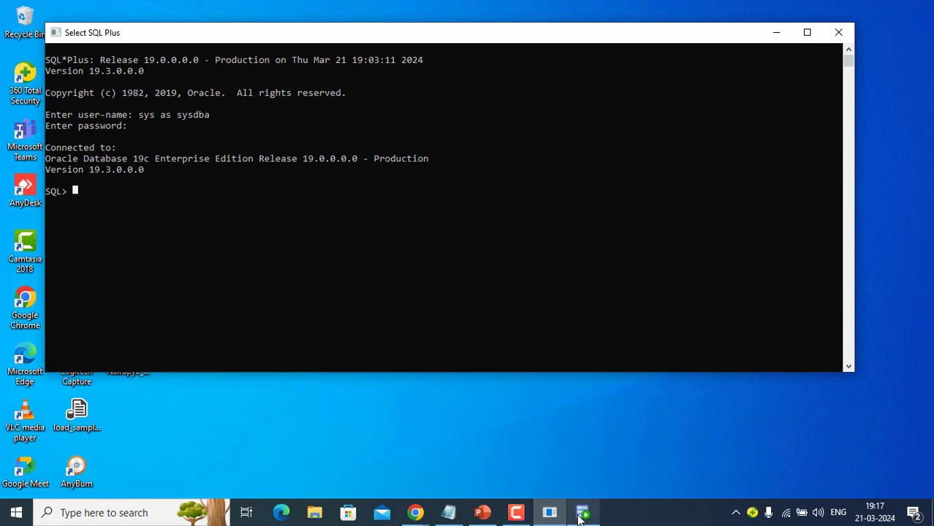
mouse_move(583, 515)
left_click(552, 476)
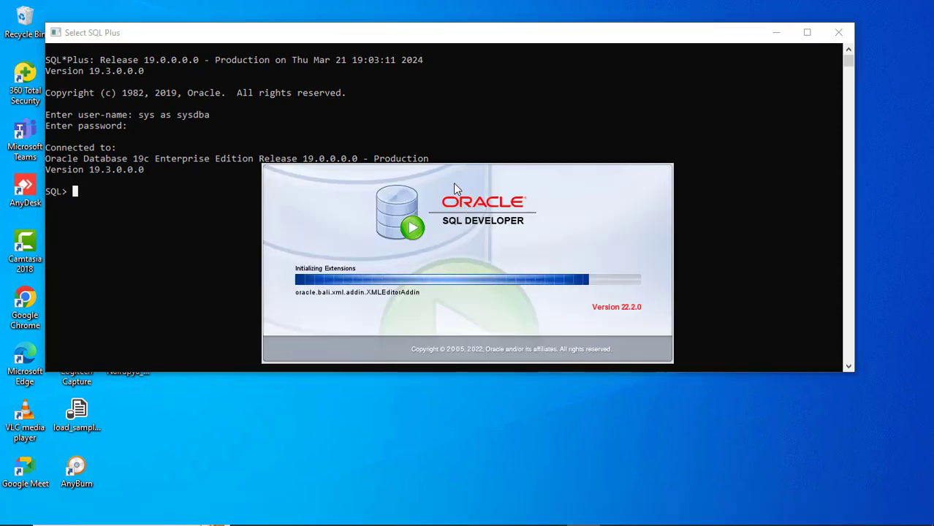
left_click(94, 195)
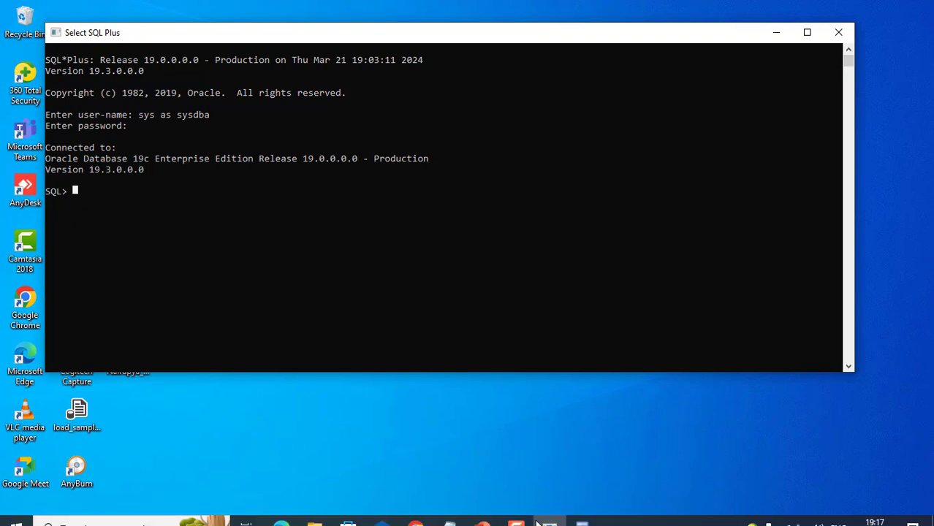
left_click(582, 519)
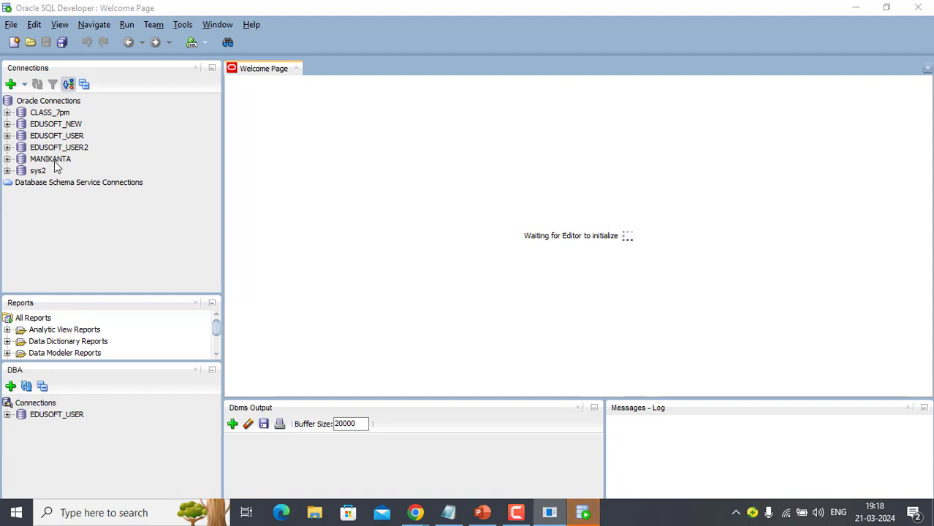
Restore the SQL Plus console, connected to Oracle Database 19c, over SQL Developer
mouse_move(546, 521)
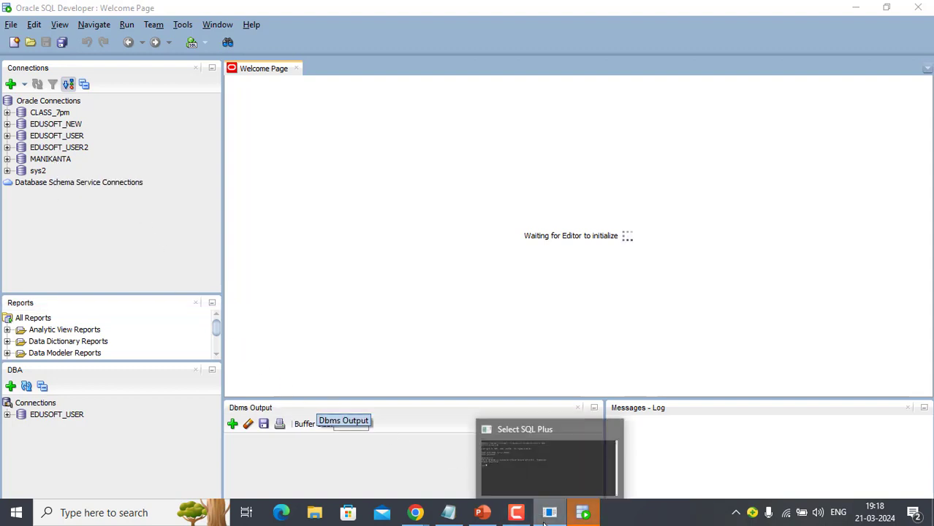
left_click(532, 476)
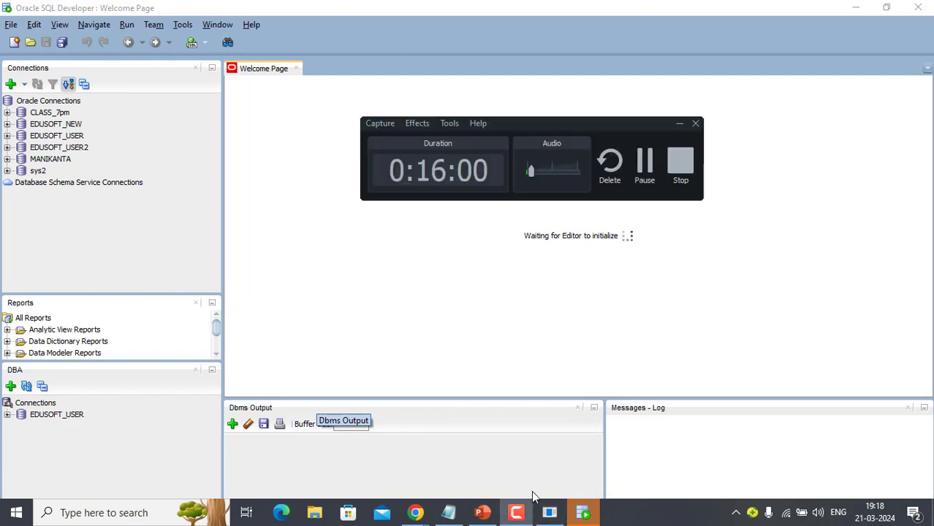
left_click(681, 125)
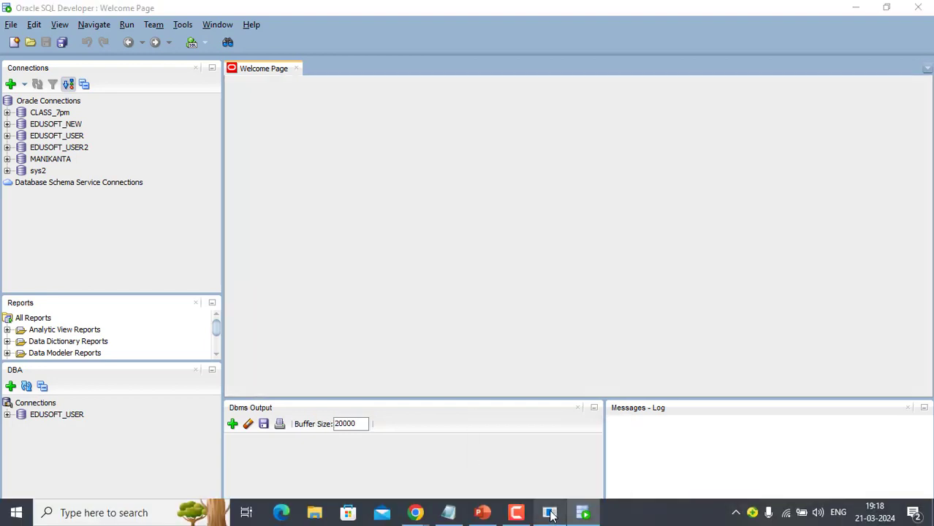
left_click(546, 511)
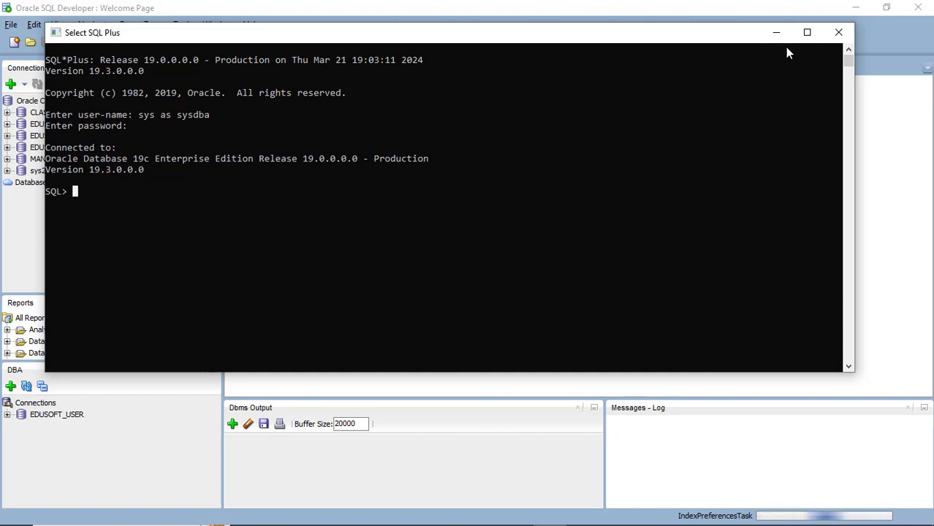
Maximize the SQL Plus console and activate it at the SQL> prompt
left_click(807, 32)
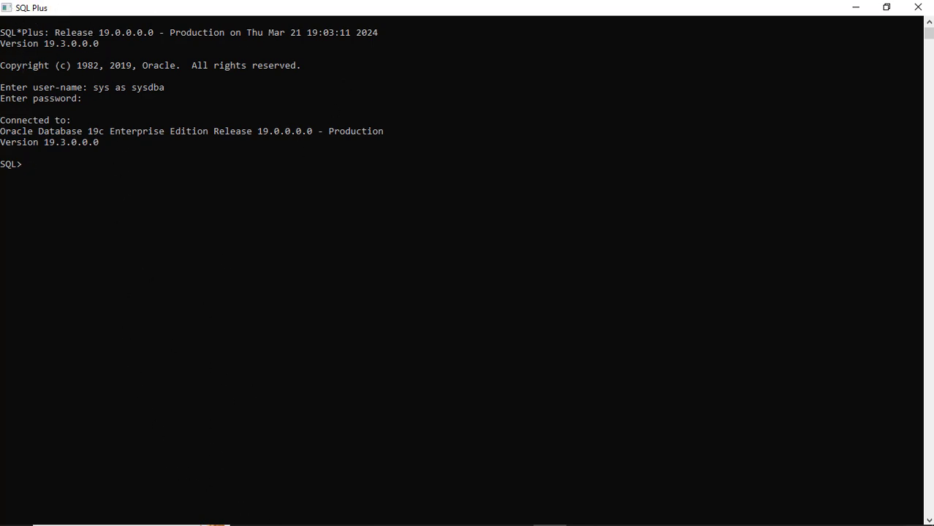
mouse_move(582, 515)
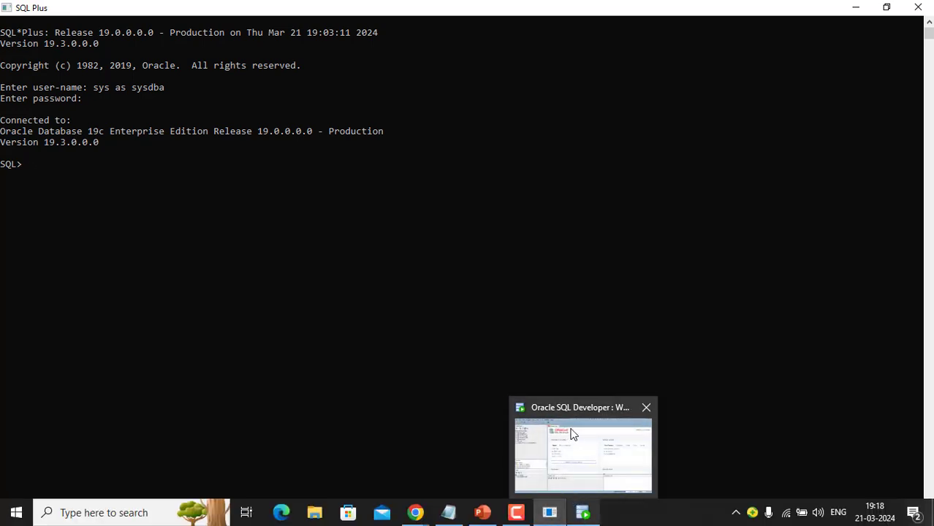
left_click(73, 165)
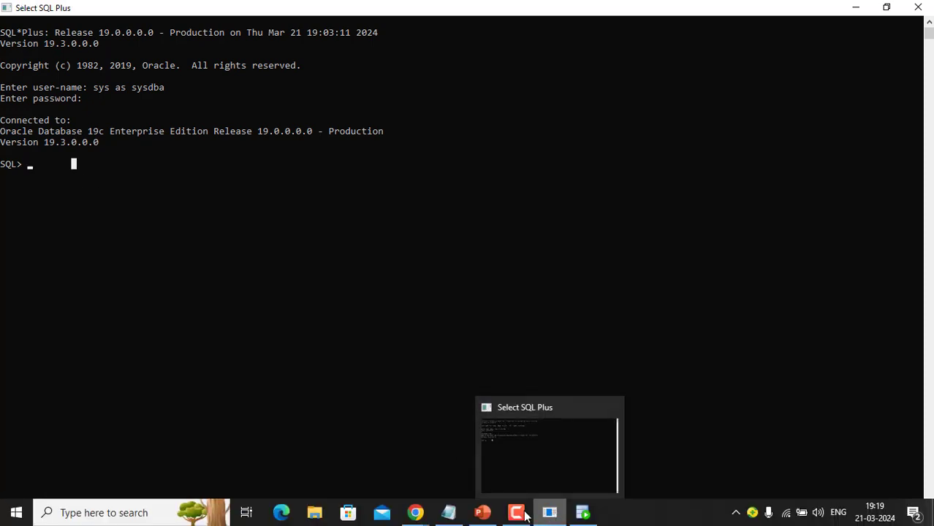
In PowerPoint, review slides 27–29 on working with Oracle and SQL command syntax
left_click(482, 512)
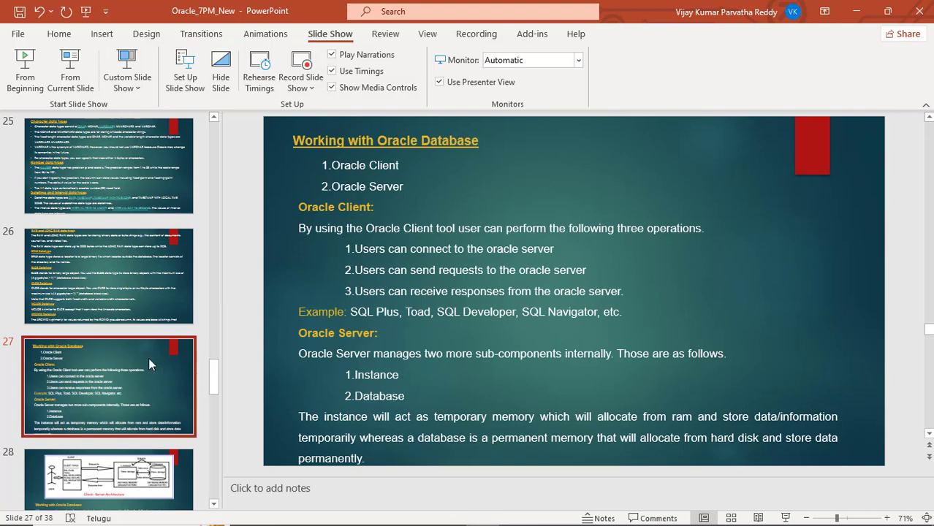
left_click(131, 470)
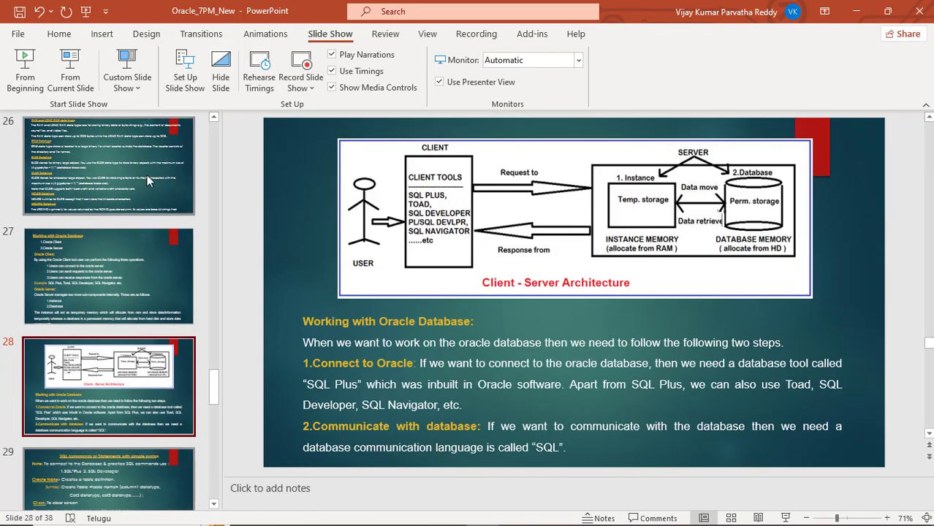
left_click(141, 306)
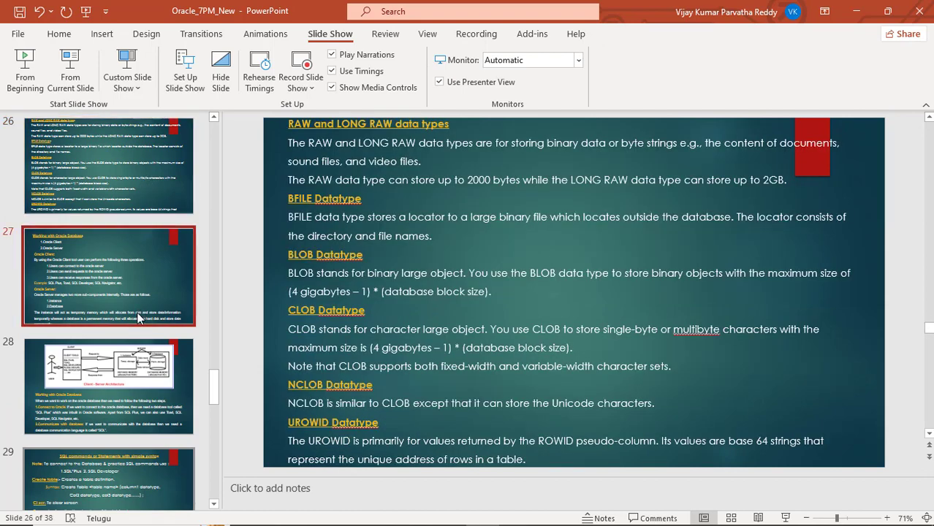
left_click(139, 372)
left_click(126, 466)
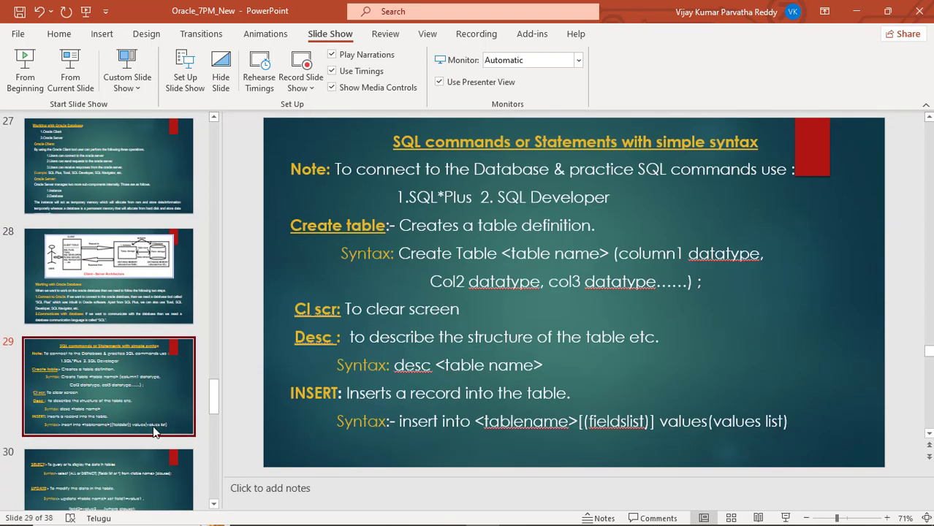
Go back to slide 22 'ORACLE Languages' and bring up the window switcher
scroll(146, 237, "up", 3)
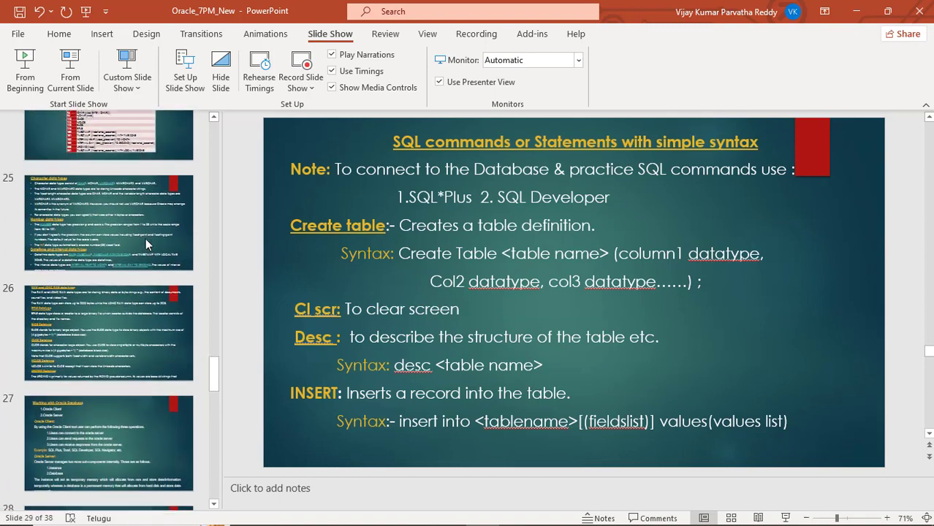
scroll(146, 237, "up", 4)
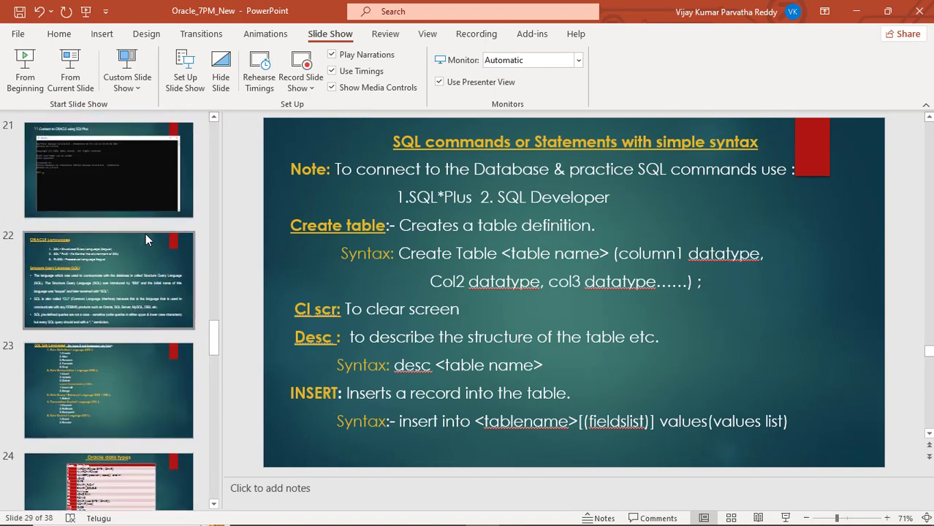
left_click(115, 267)
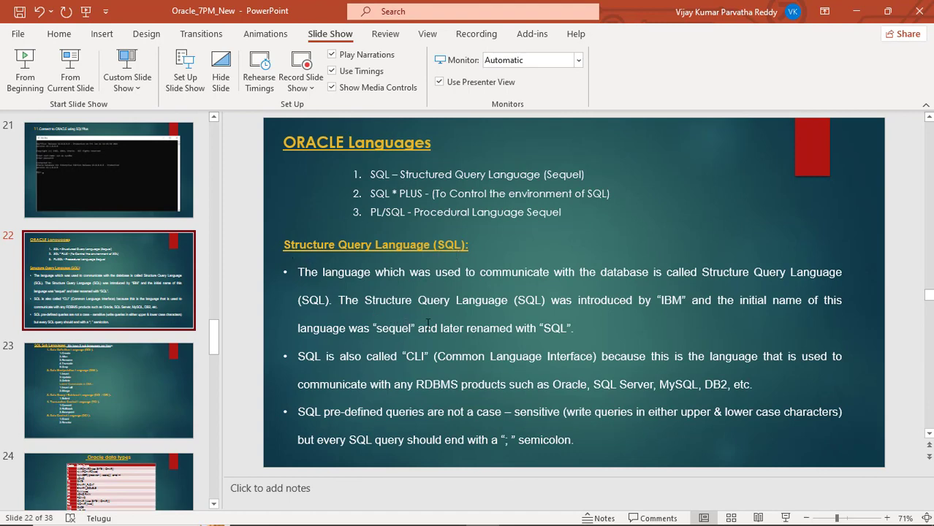
key("alt+Tab")
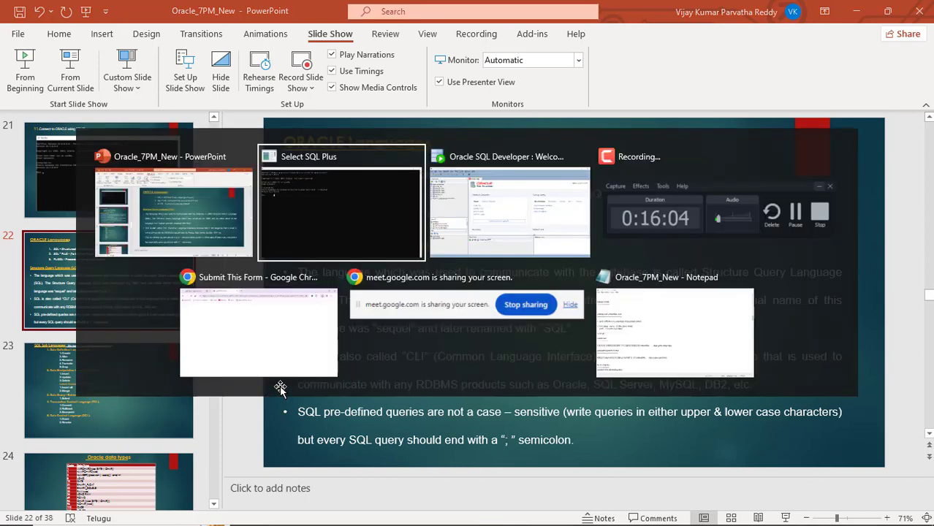
key("alt+Tab")
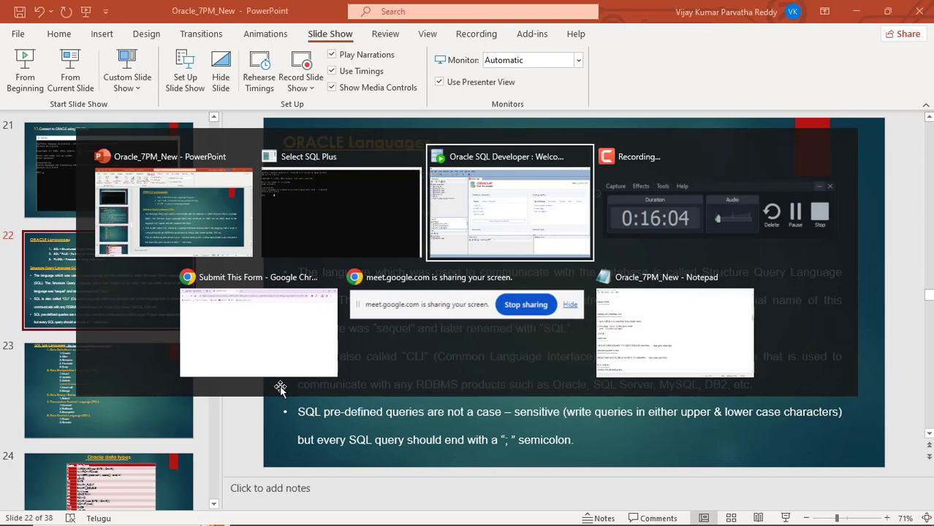
In Notepad, review the CREATE USER notes and highlight 'sql*plus' in the first step
key("alt+Tab")
key("alt+Tab")
key("alt+Tab")
key("alt+Tab")
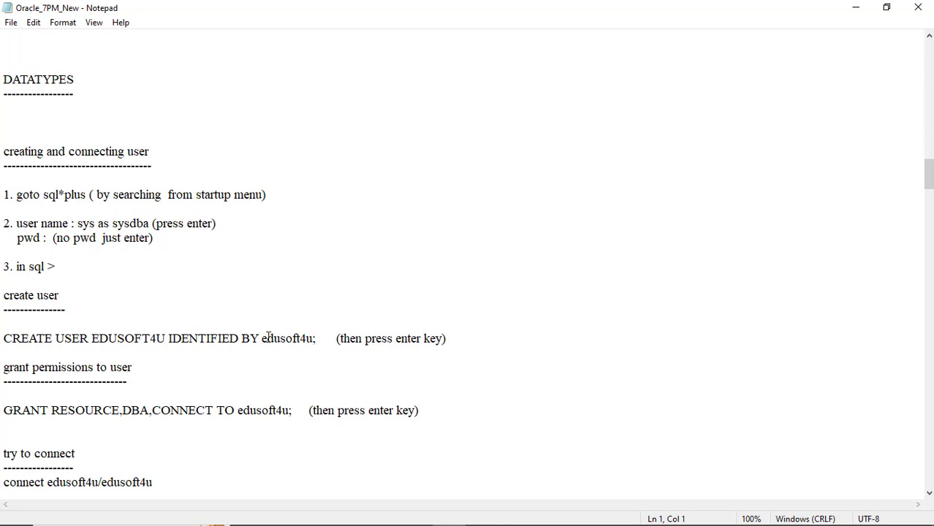
left_click(268, 338)
left_click(154, 153)
left_click_drag(41, 196, 88, 198)
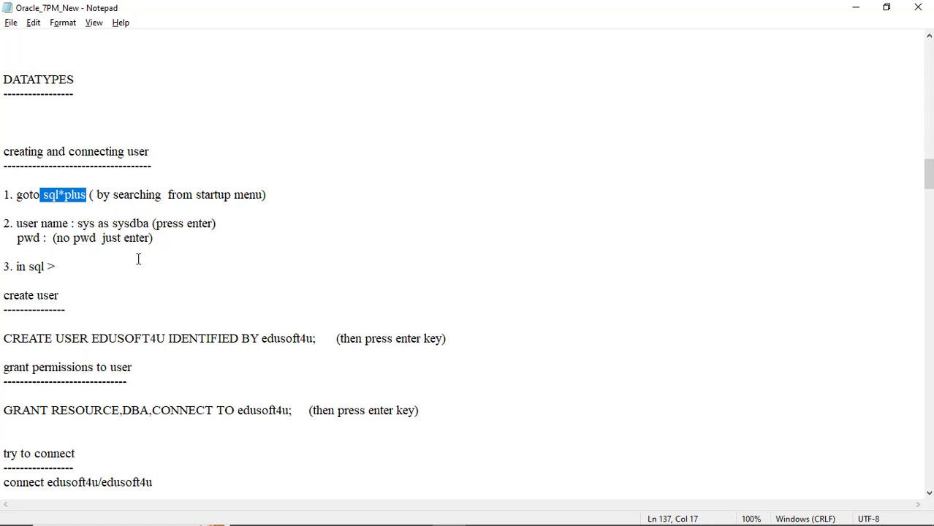
Switch back to the SQL Plus console at an empty SQL prompt
key("alt+Tab")
key("Tab")
key("BackSpace")
key("BackSpace")
key("BackSpace")
key("BackSpace")
key("BackSpace")
key("BackSpace")
key("BackSpace")
key("BackSpace")
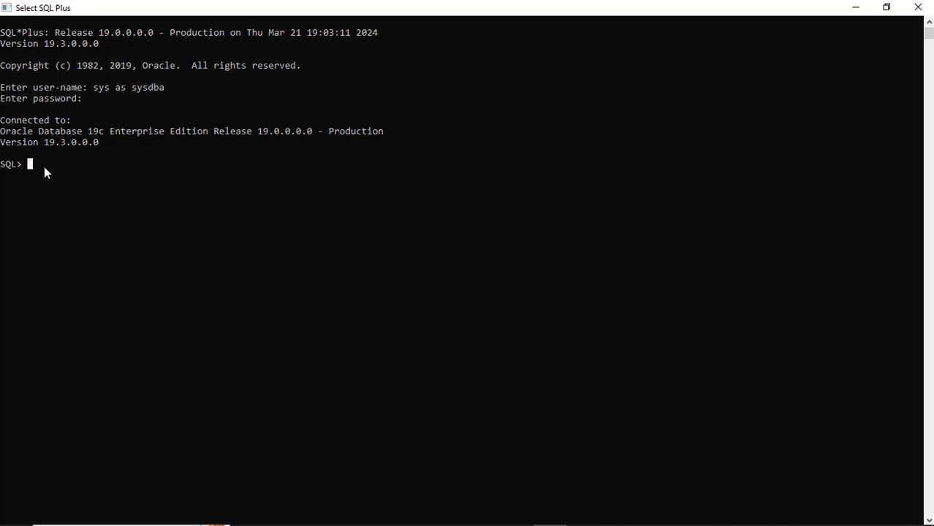
Start a CREATE USER statement for the new user at the SQL> prompt
type("create")
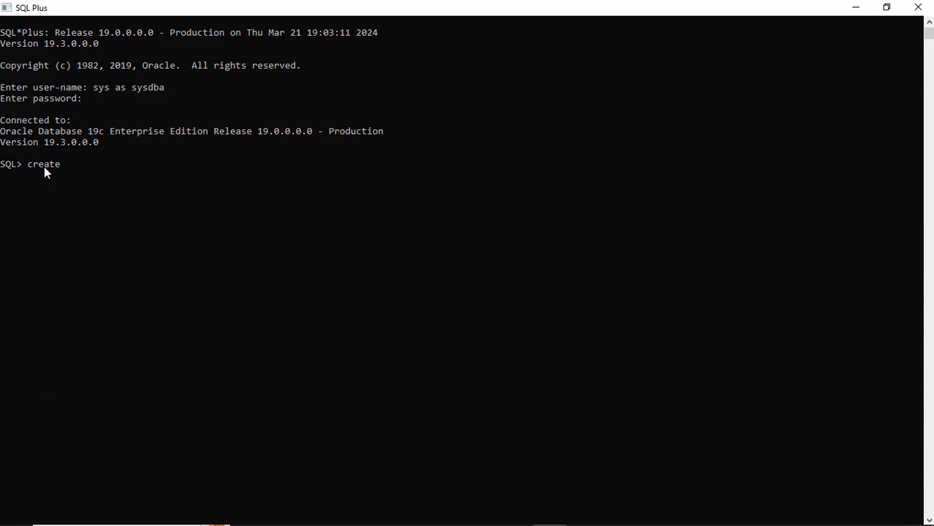
type("ser suchi")
Review the CREATE USER ... IDENTIFIED BY example syntax in the Notepad notes
key("alt+Tab")
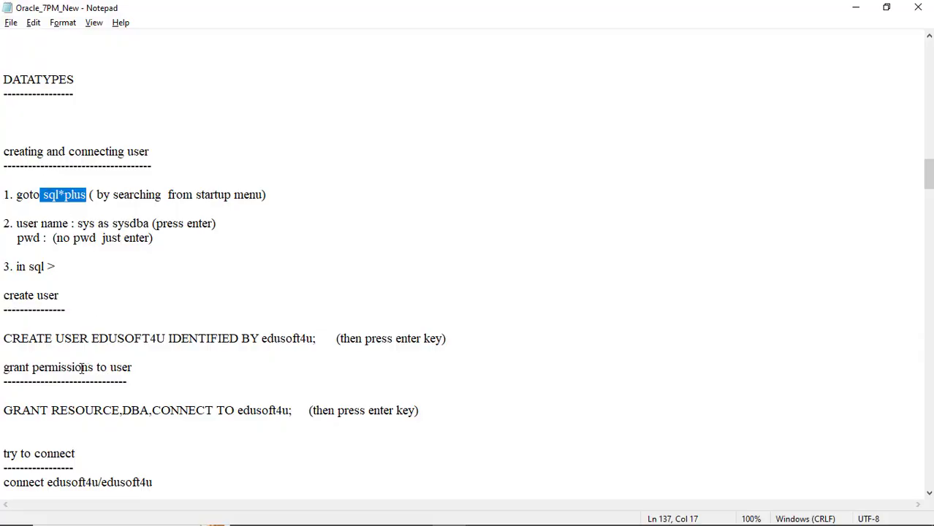
scroll(49, 336, "down", 2)
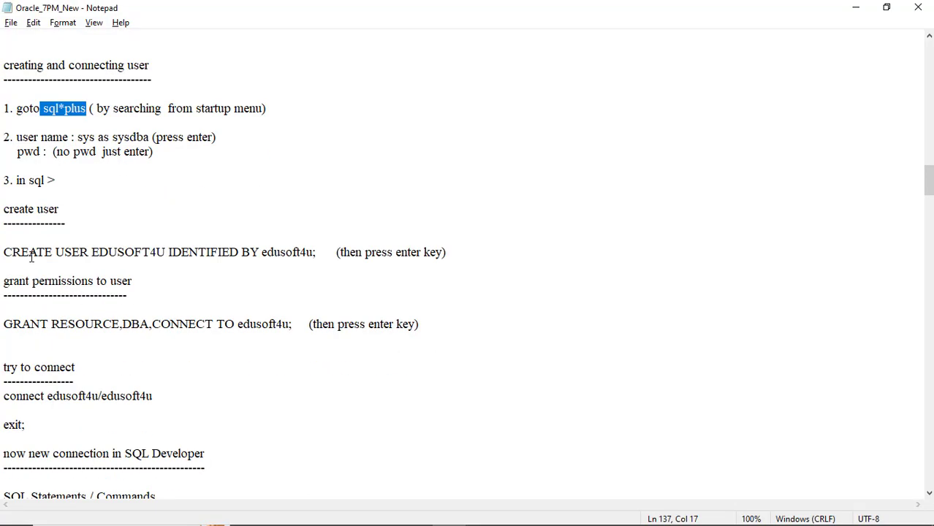
left_click(53, 252)
left_click(78, 252)
left_click(160, 252)
left_click(191, 252)
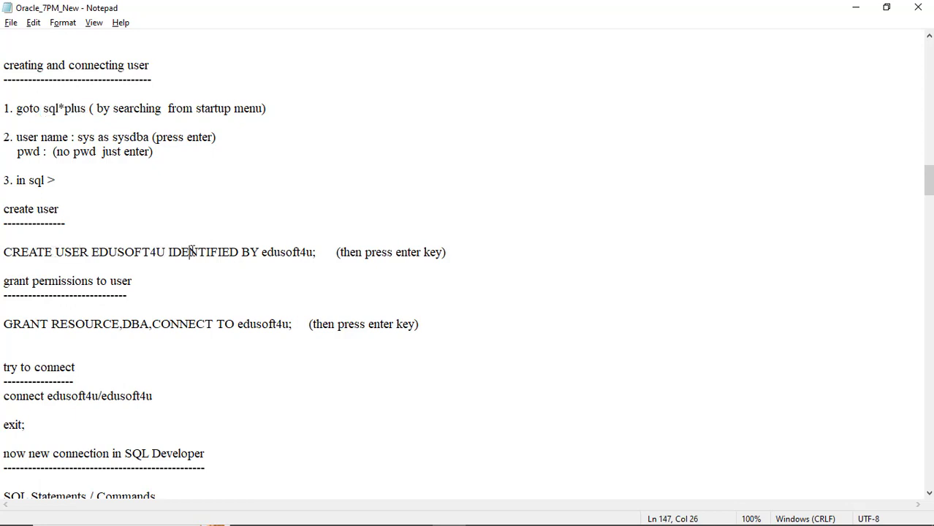
left_click(314, 252)
left_click_drag(91, 252, 167, 249)
key("alt+Tab")
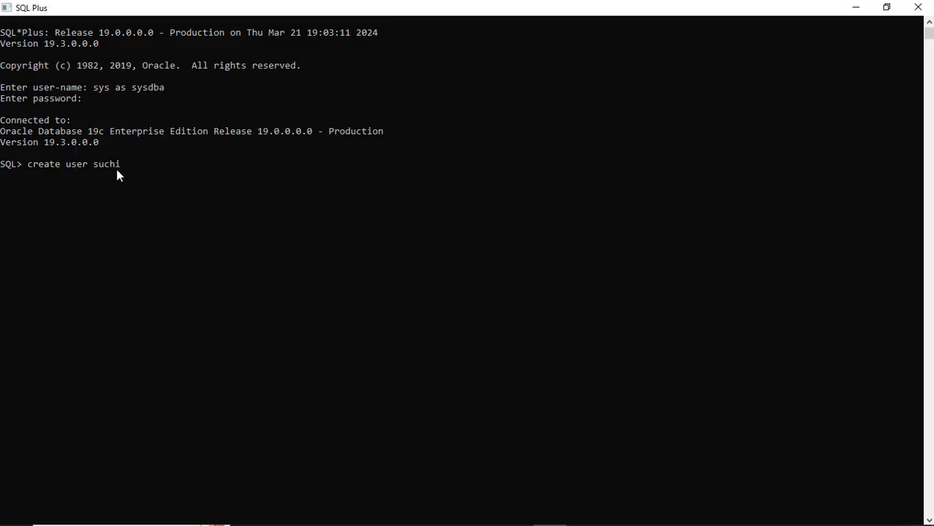
key("alt+Tab")
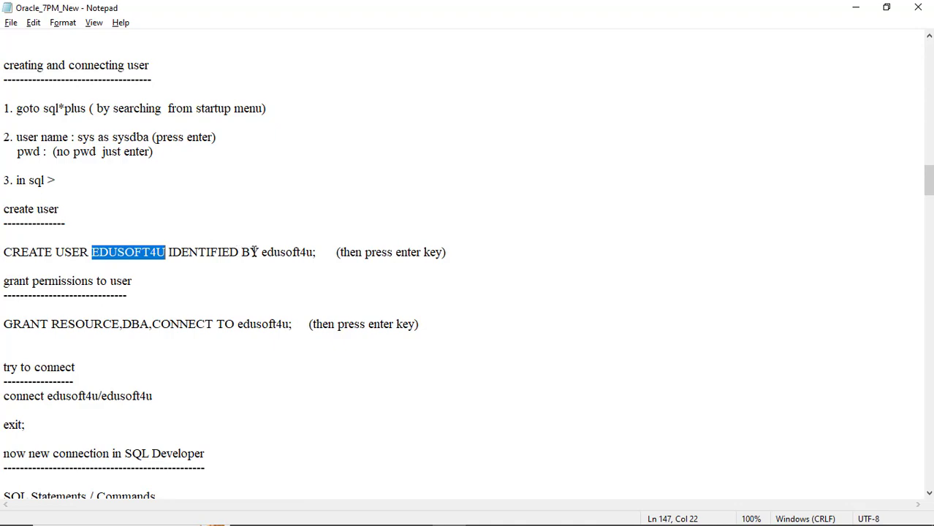
key("alt+Tab")
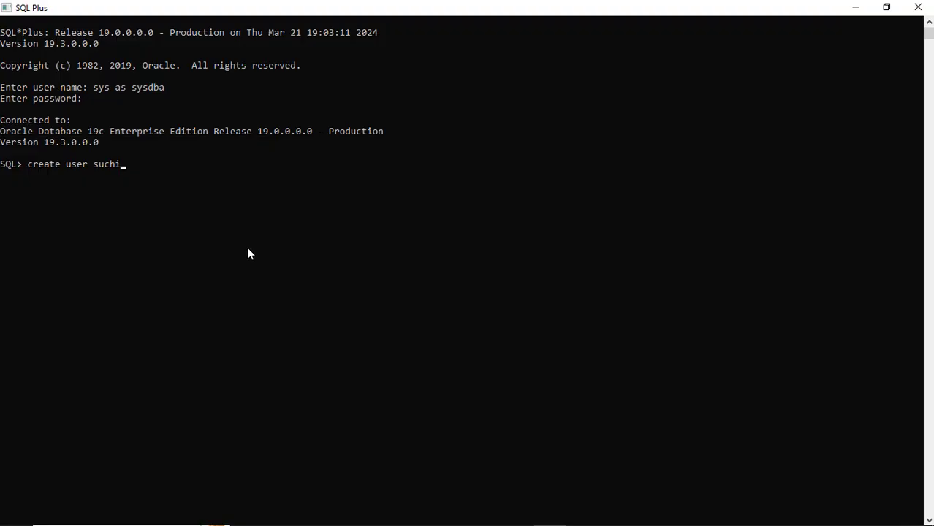
Finish the statement with IDENTIFIED BY and the user's password, and run it with ';'
key("BackSpace")
key("BackSpace")
key("alt+Tab")
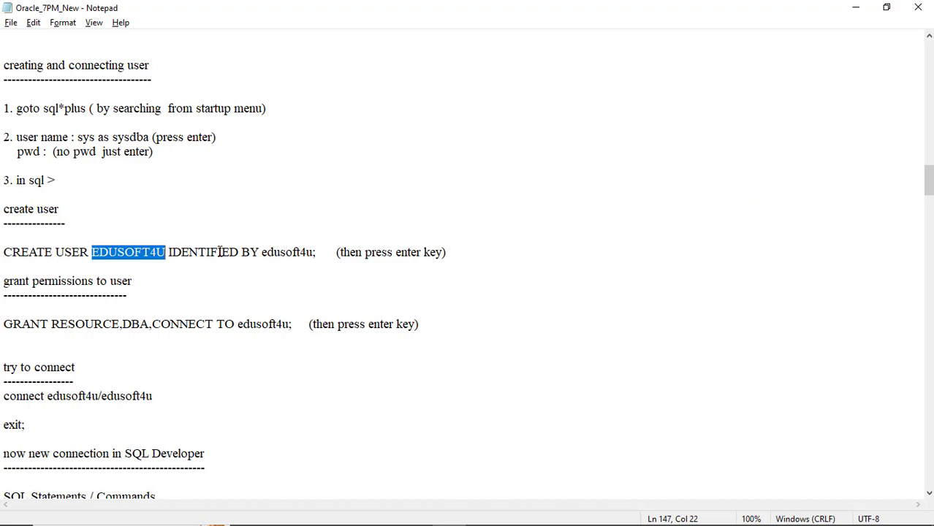
key("alt+Tab")
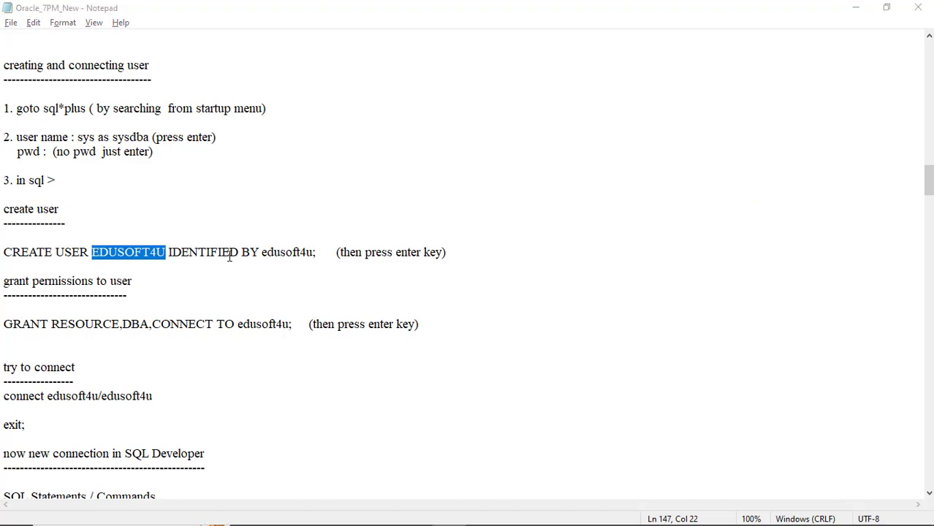
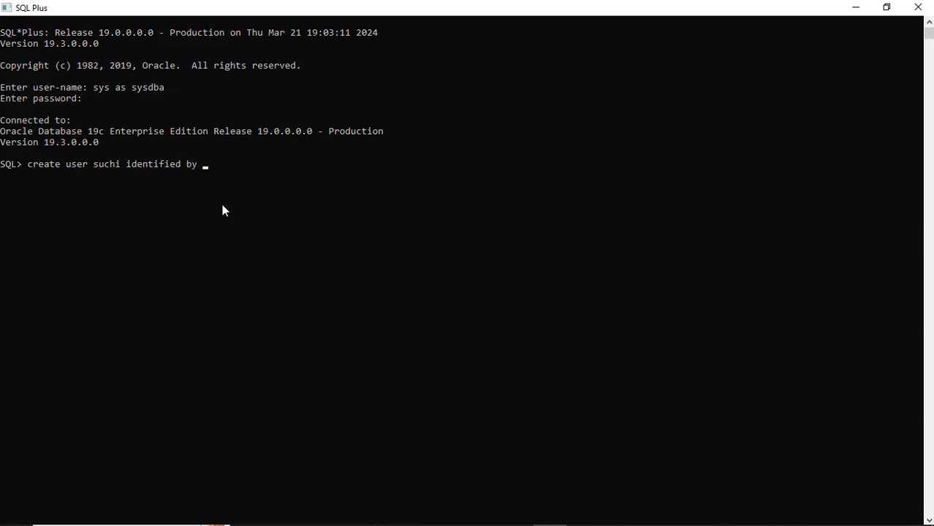
key("alt+Tab")
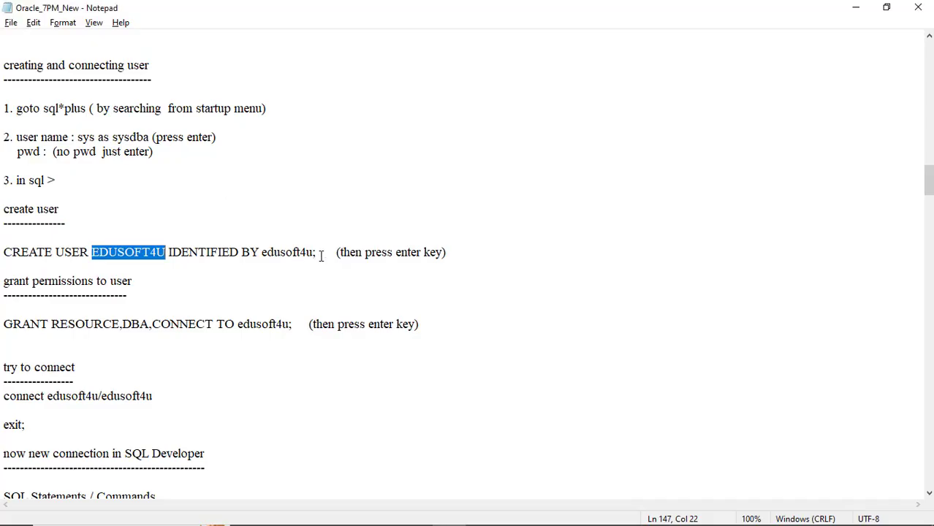
key("alt+Tab")
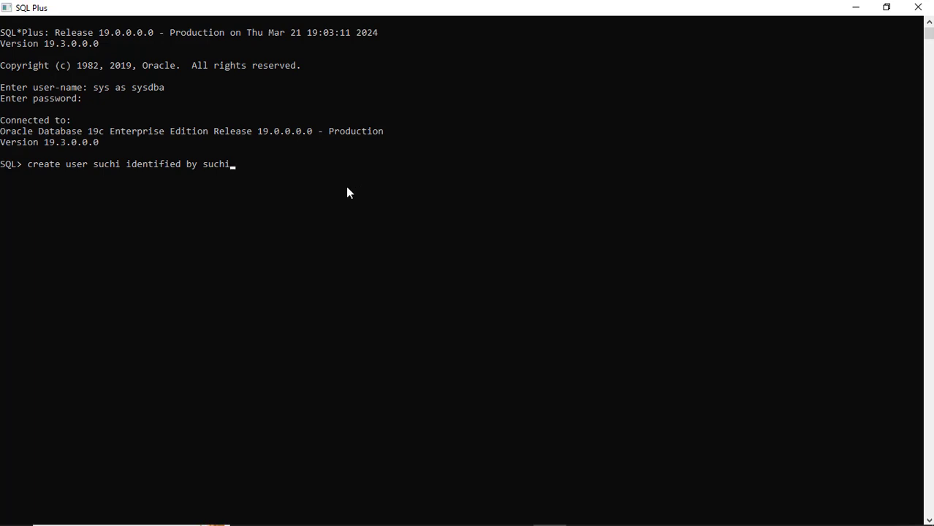
key("Return")
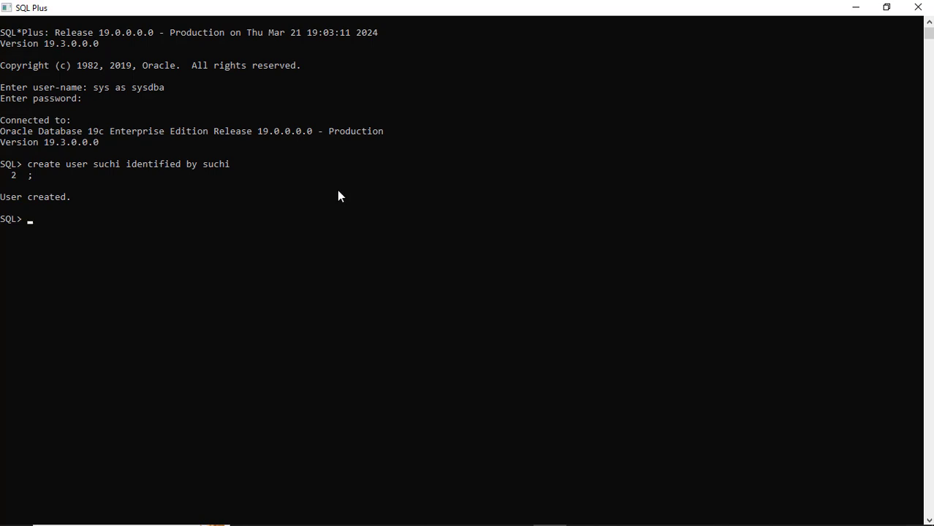
Compare the sys login line with the new username in the console output
left_click_drag(88, 88, 110, 88)
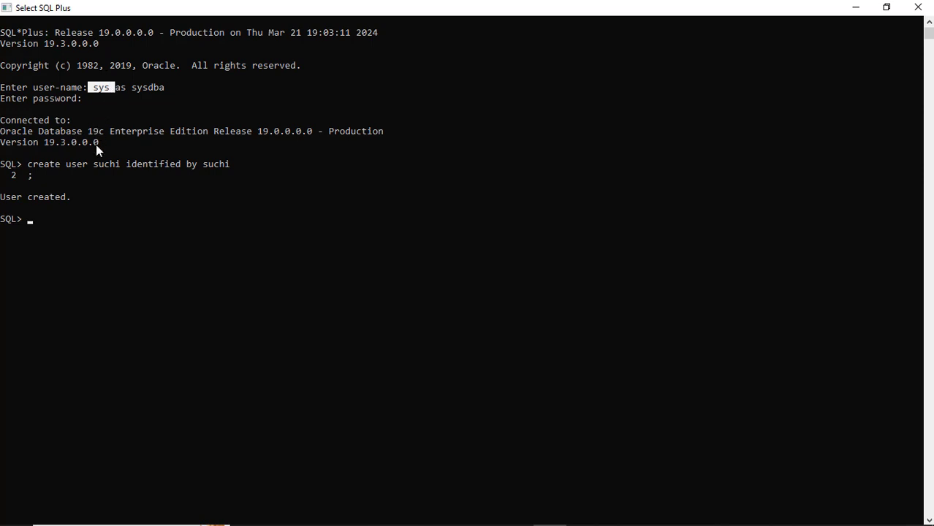
left_click_drag(93, 163, 119, 168)
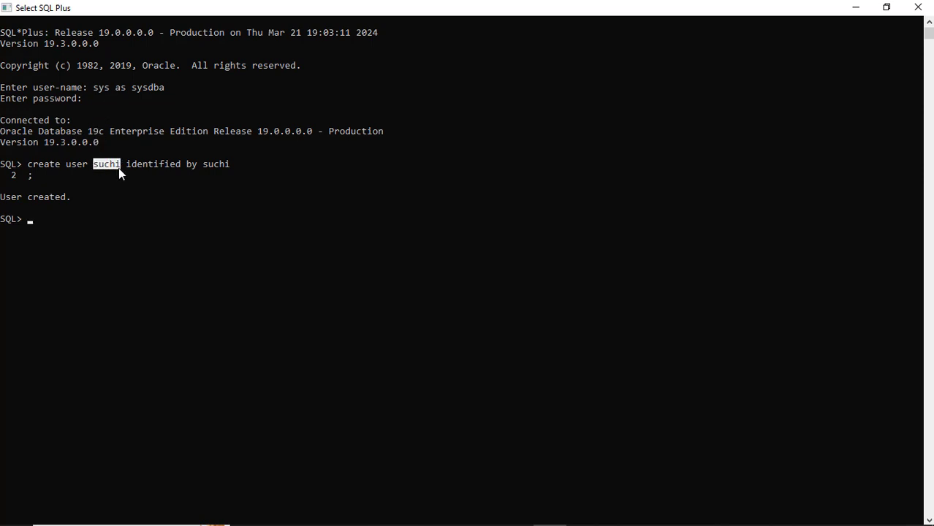
left_click_drag(94, 89, 115, 89)
left_click_drag(93, 166, 117, 167)
left_click(47, 219)
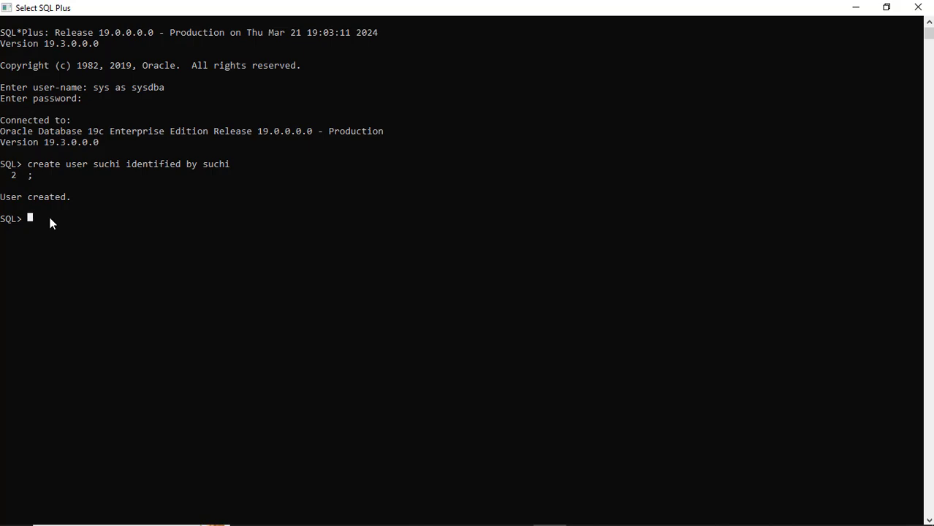
Read the GRANT RESOURCE,DBA,CONNECT line in the notes, then return to SQL*Plus
key("alt+Tab")
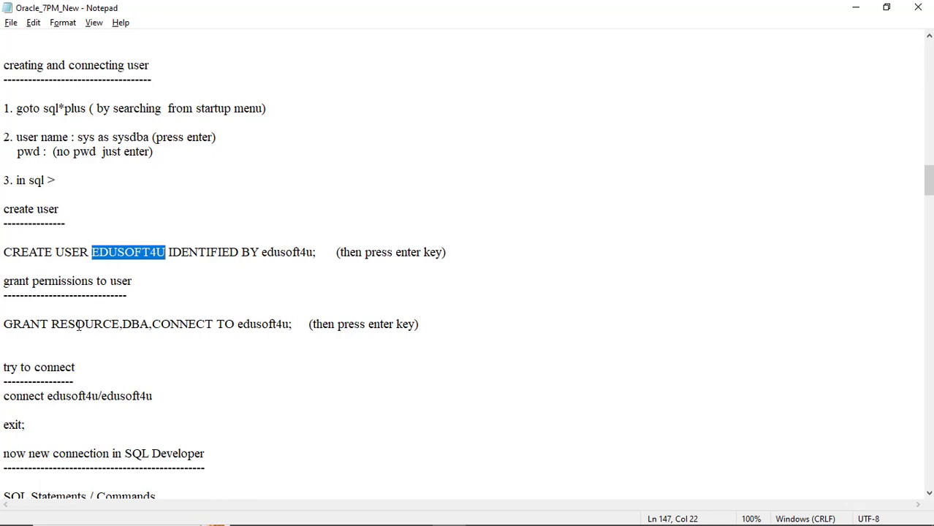
left_click(109, 324)
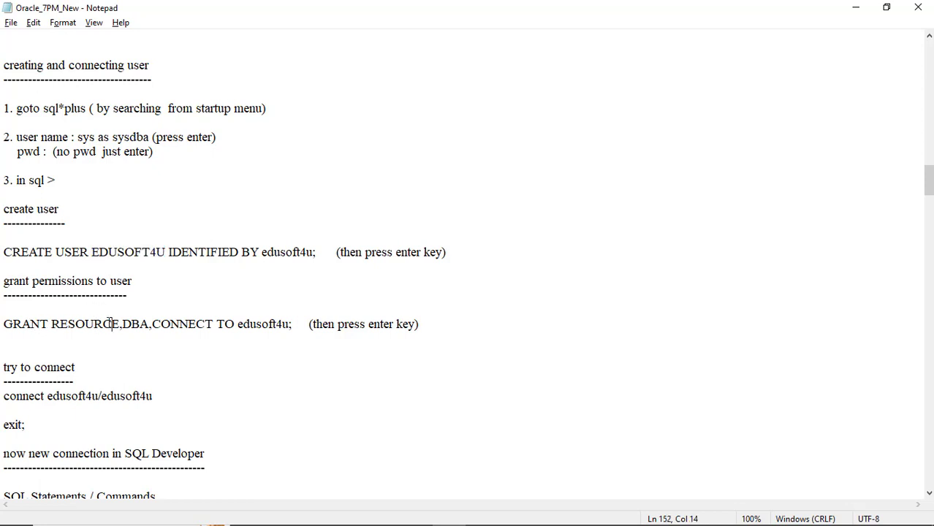
left_click(148, 324)
left_click(188, 324)
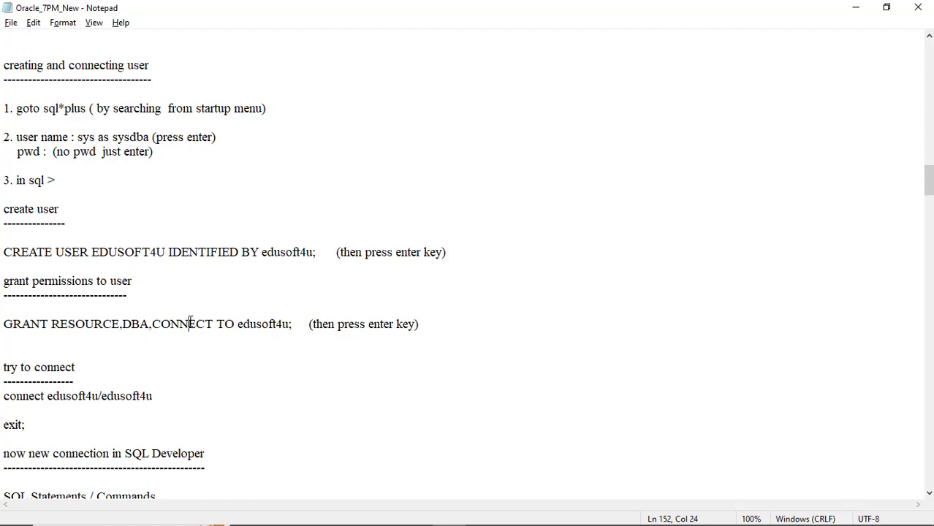
left_click(270, 324)
left_click_drag(52, 324, 152, 327)
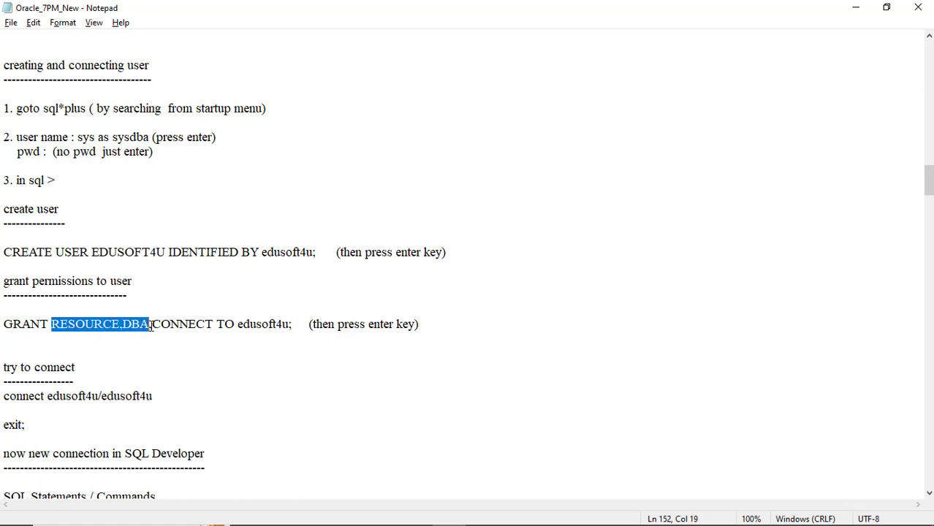
left_click(106, 325)
left_click(141, 325)
left_click(213, 325)
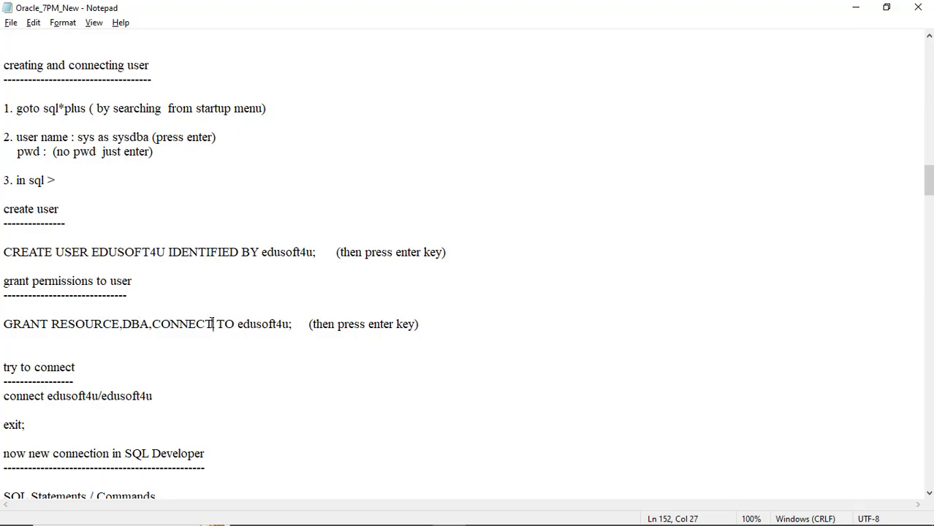
key("alt+Tab")
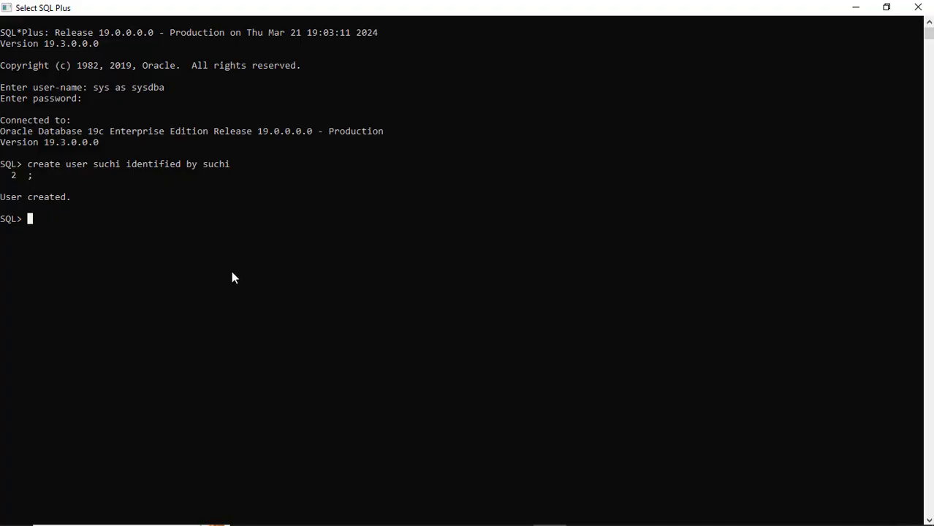
Type 'grant resuource,dba,connect' to the new user, leaving resource misspelled
type("grant ")
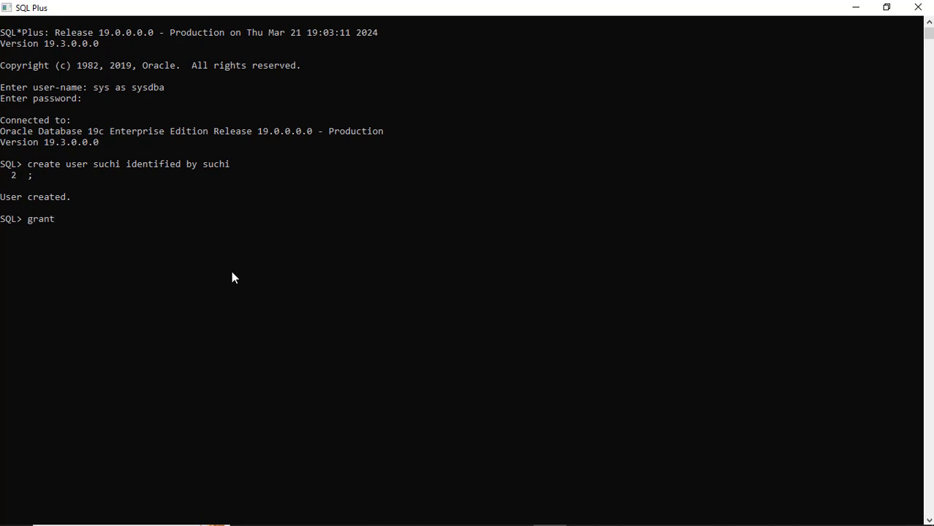
type("resuours")
key("BackSpace")
type("e")
key("BackSpace")
type("ce,dba,connect")
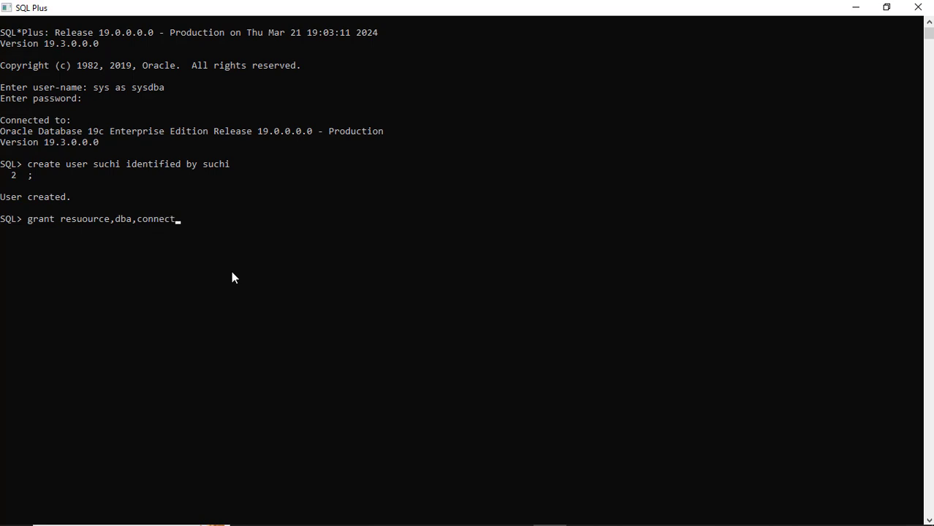
type(" to suchi;")
key("Left")
key("Left")
key("Left")
key("Left")
key("Left")
key("Left")
key("Left")
key("Left")
key("Left")
key("Left")
key("Left")
key("Left")
key("Left")
key("Left")
key("Left")
key("Left")
key("Left")
key("Left")
key("Left")
key("Left")
key("alt+Tab")
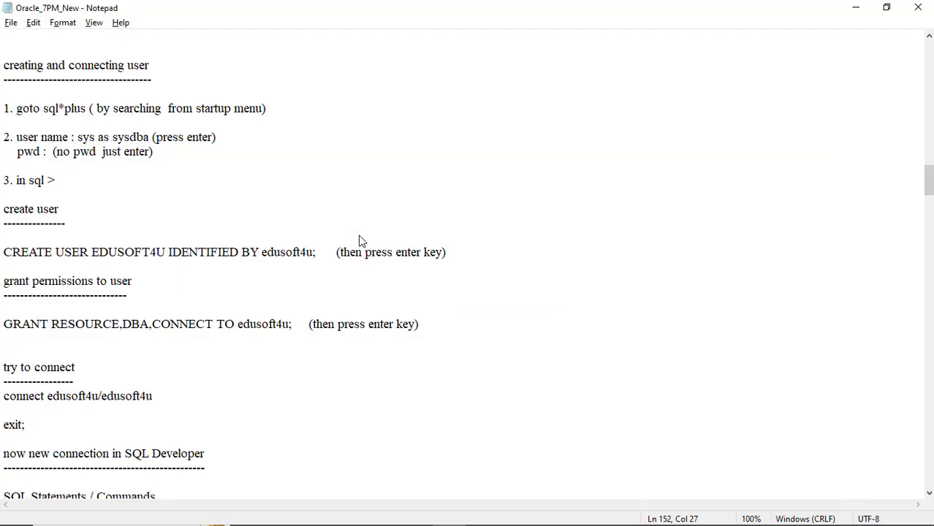
Correct the spelling to 'resource' and run the GRANT, getting 'Grant succeeded.'
key("alt+Tab")
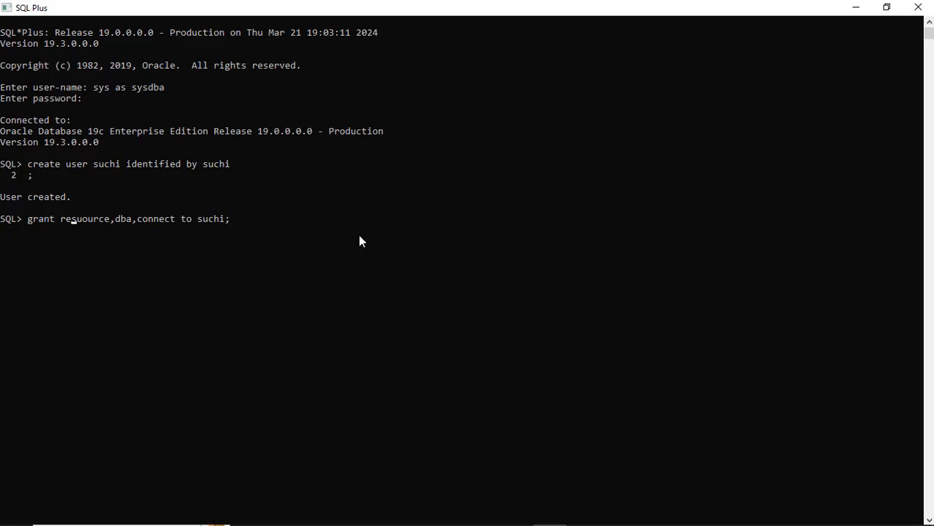
key("Right")
type("o")
key("Right")
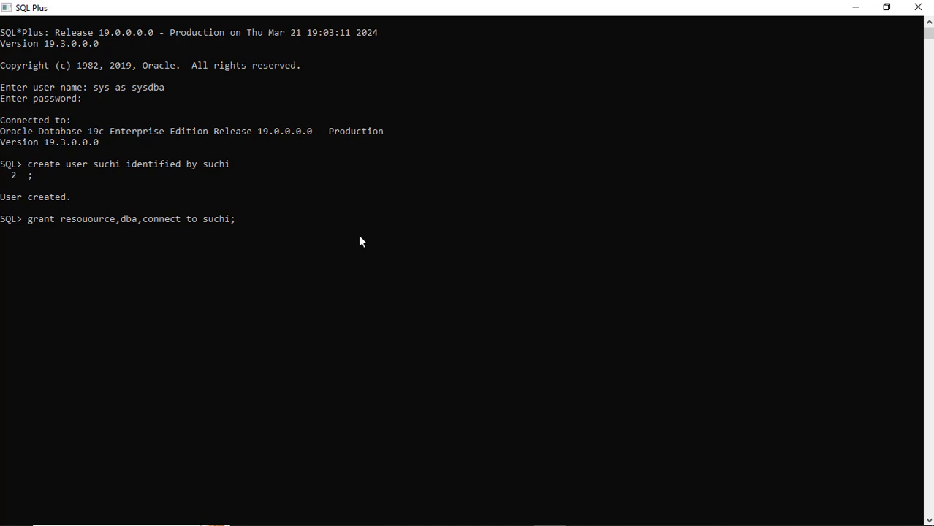
key("Delete")
key("Delete")
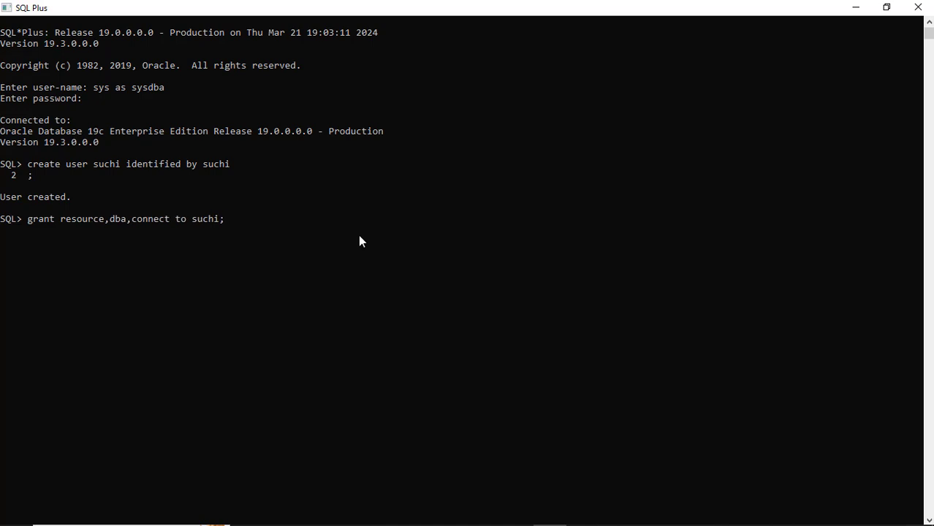
key("alt+Tab")
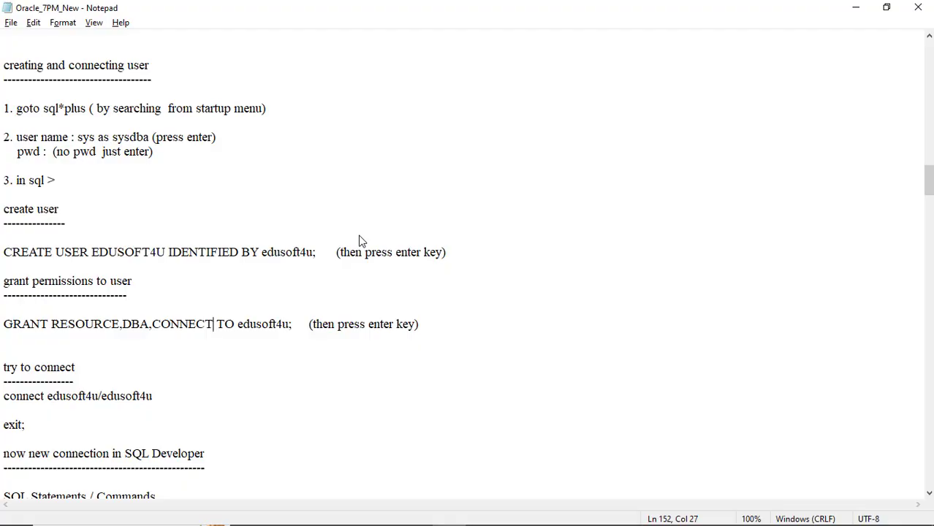
key("alt+Tab")
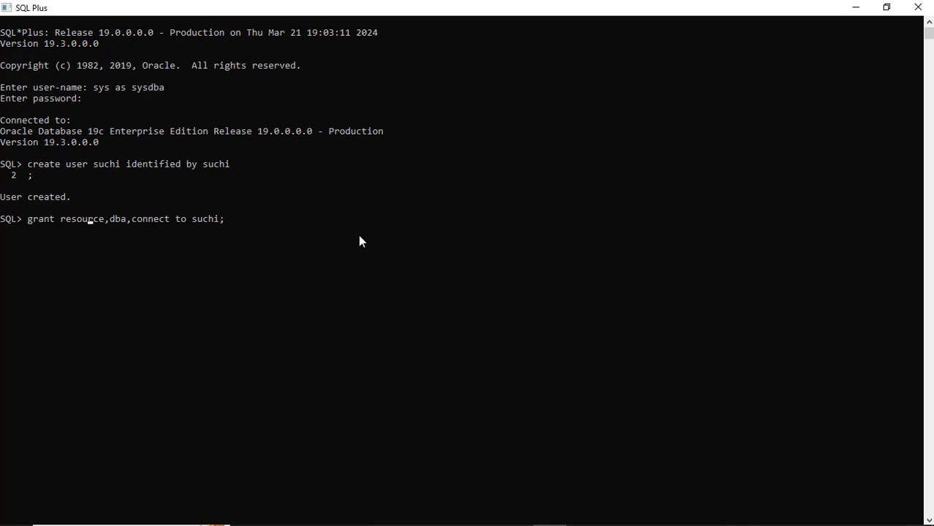
key("End")
key("Return")
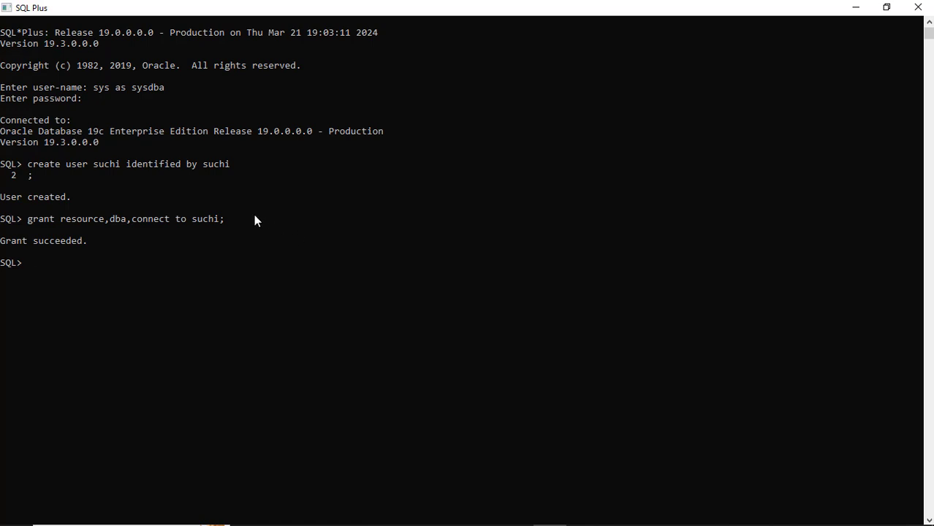
left_click_drag(94, 164, 119, 170)
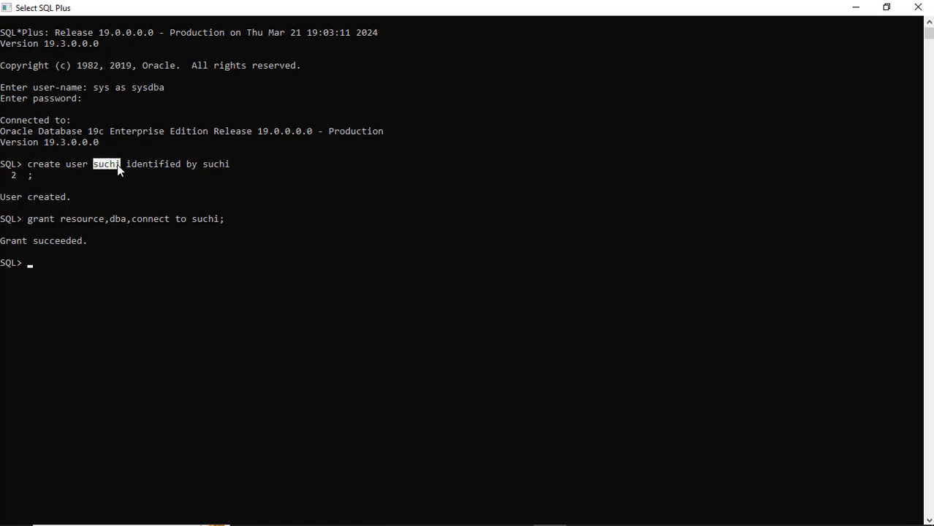
CONNECT as the new user with its password, then close the SQL*Plus console
left_click(205, 163)
left_click_drag(239, 166, 231, 167)
left_click(233, 167)
type("co")
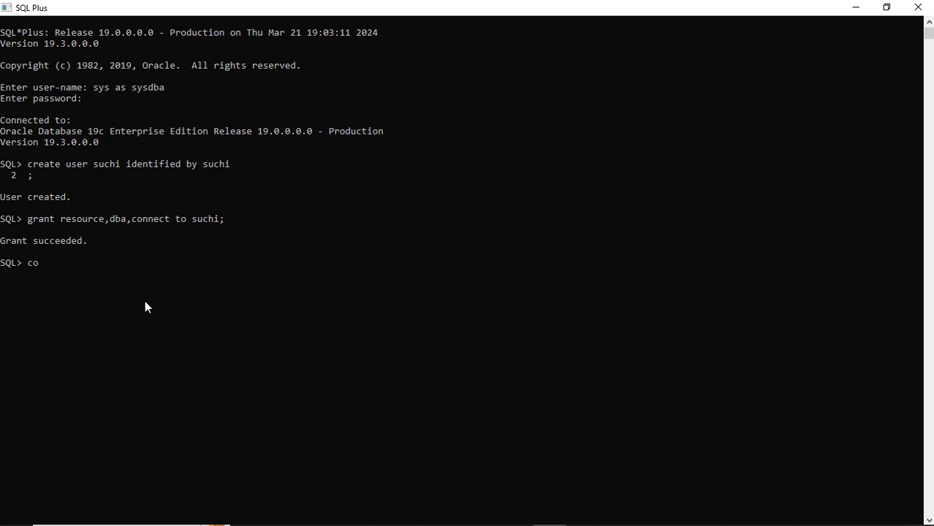
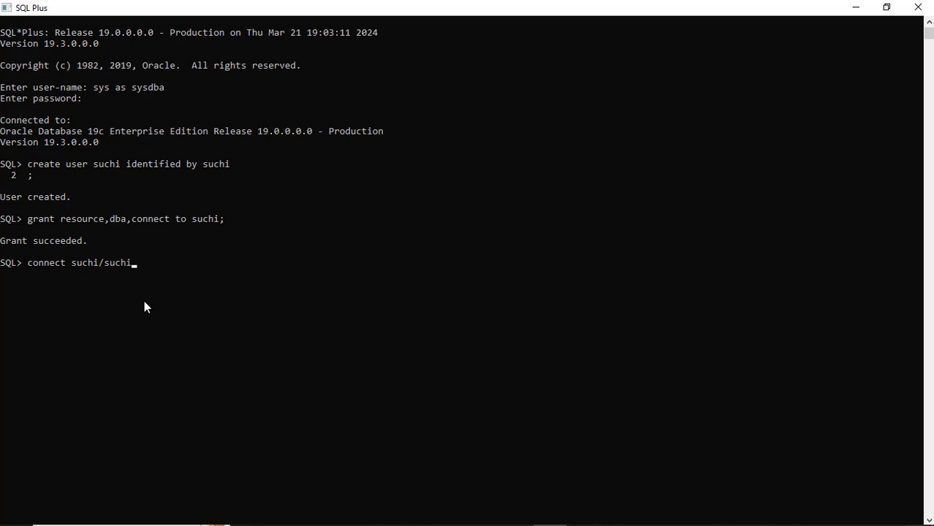
key("Return")
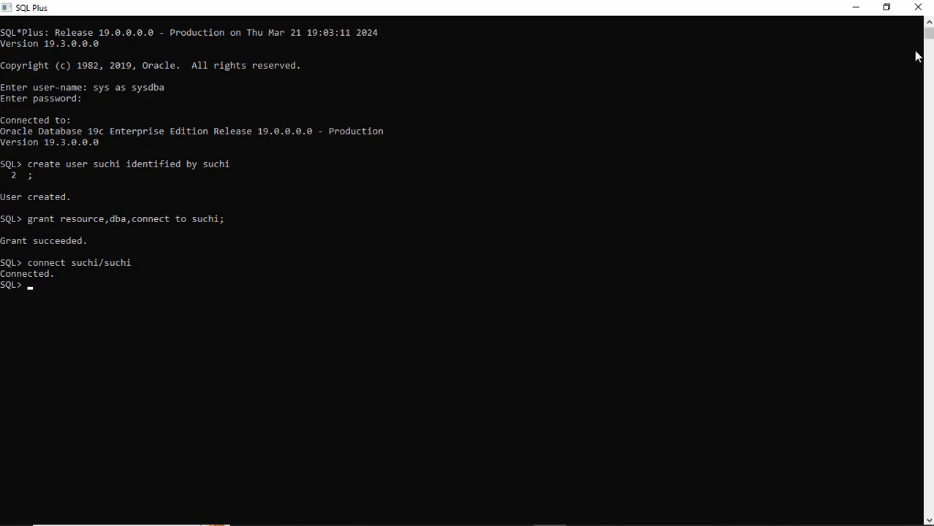
left_click(919, 7)
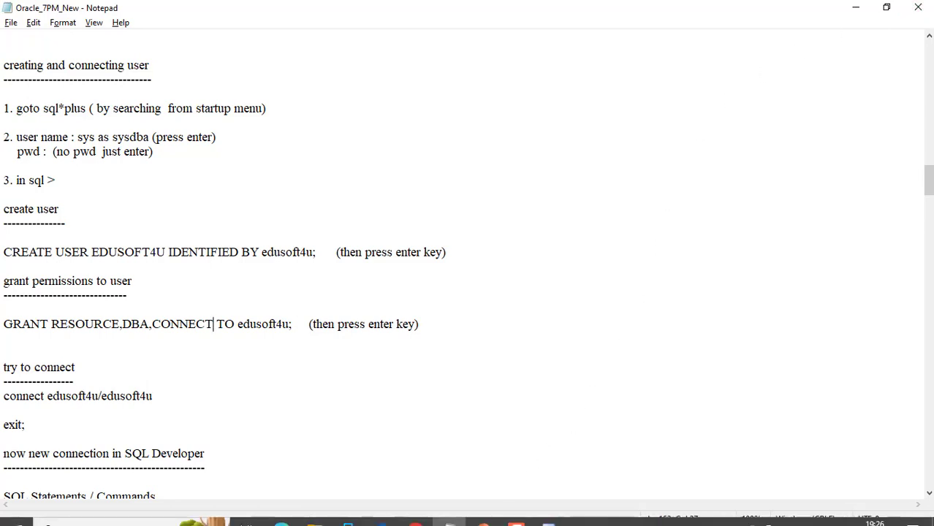
Bring SQL Developer to the front and begin a new database connection
mouse_move(477, 516)
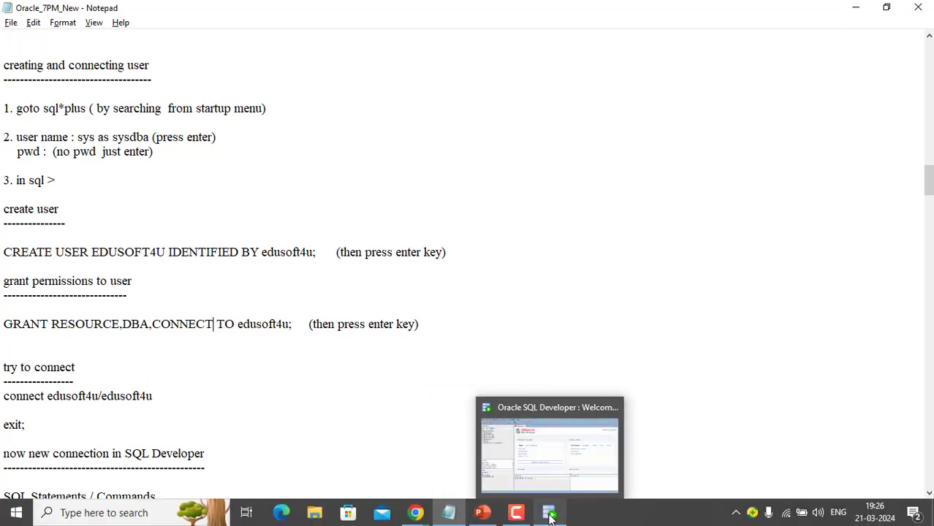
left_click(549, 513)
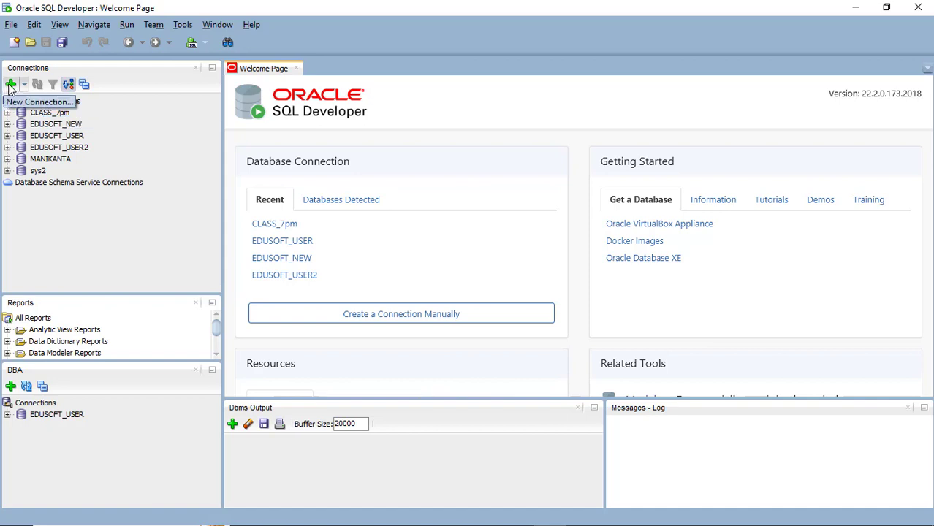
left_click(11, 85)
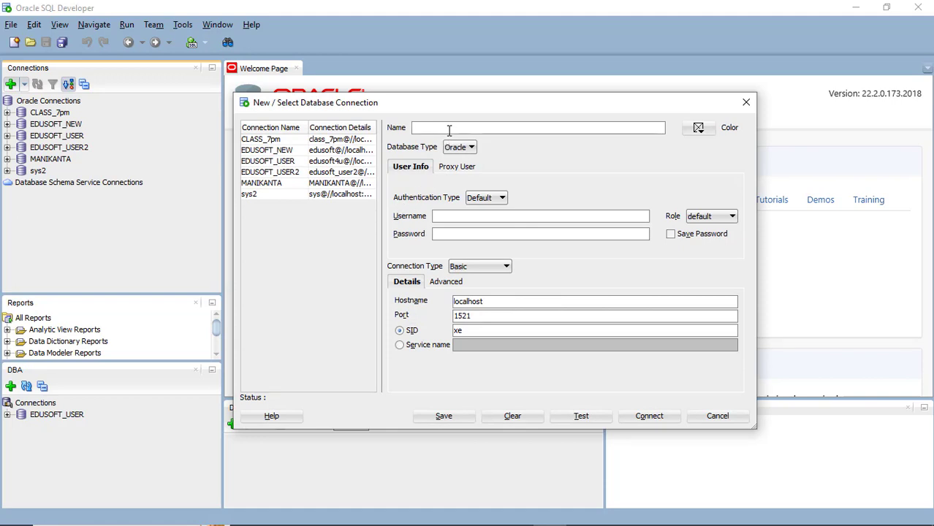
Enter the connection name, the new user and password, tick Save Password, and change SID xe to orcl
type("Such")
type("a")
type("ritha")
type("r")
type("7")
type("pm")
left_click(457, 216)
type("suchi")
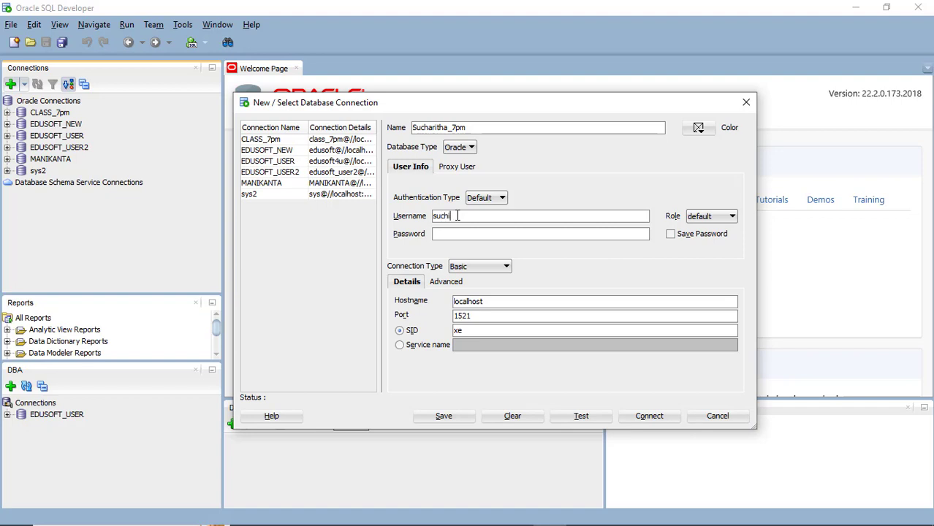
left_click(459, 235)
left_click(670, 234)
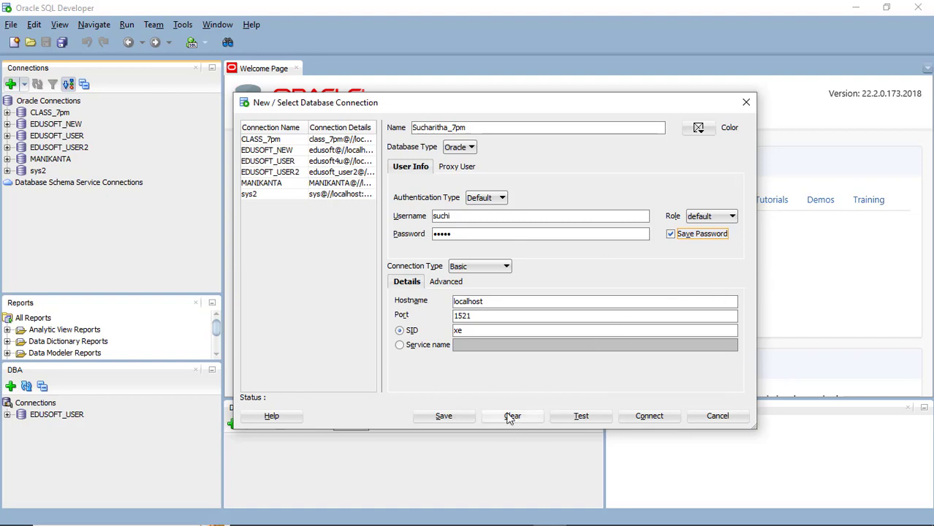
left_click(472, 330)
double_click(469, 331)
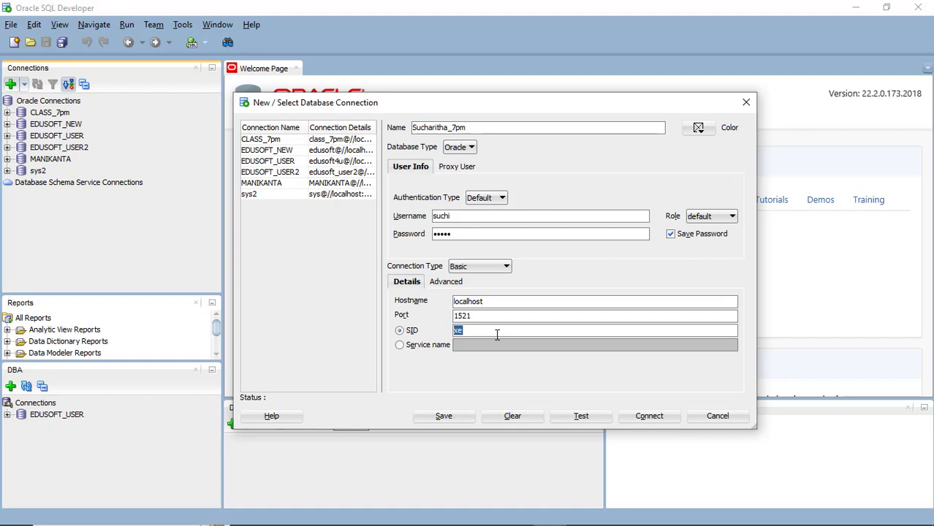
type("orcl")
Test the connection until it reports Success, then connect to save it
left_click(582, 418)
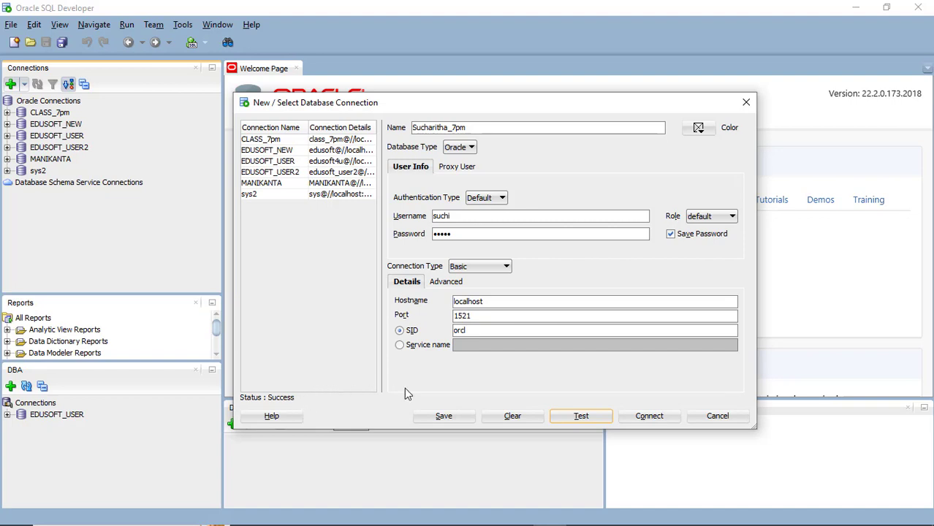
left_click(588, 421)
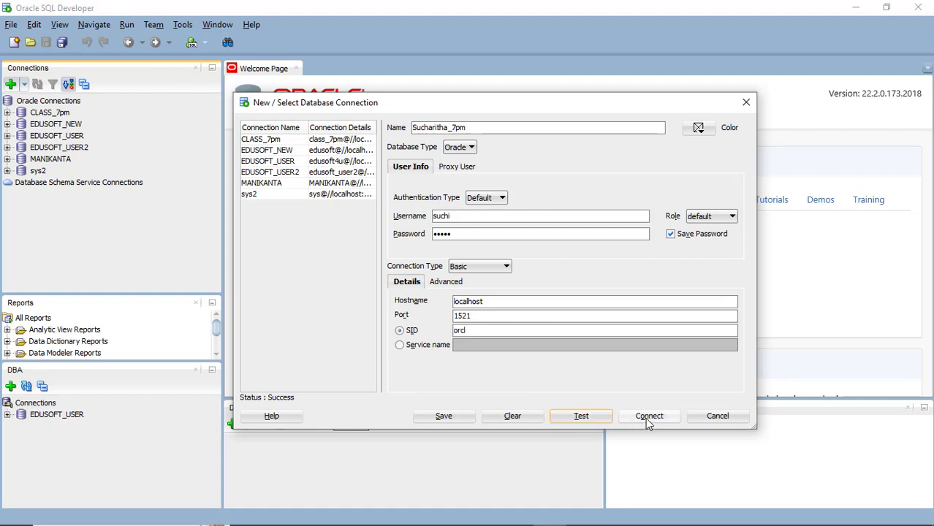
left_click(647, 418)
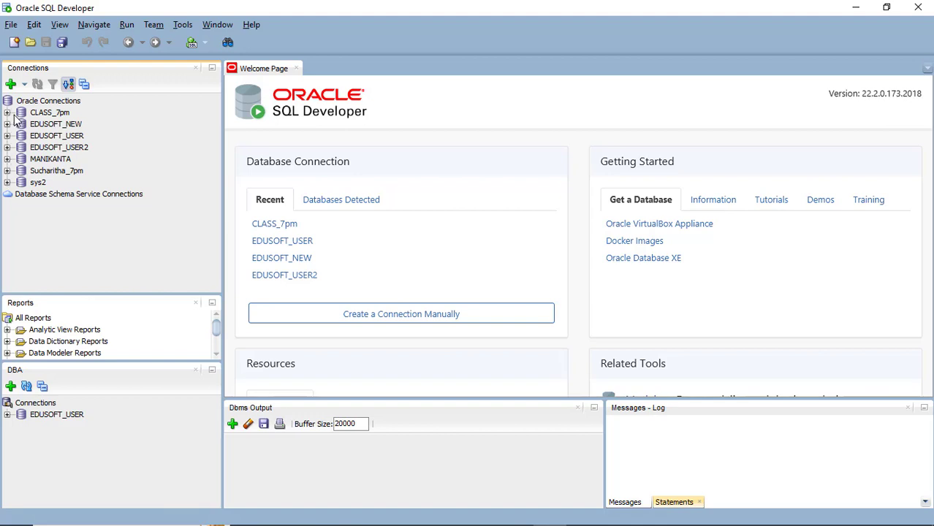
Open the new connection's worksheet and expand Tables (Filtered), which shows no tables
double_click(22, 171)
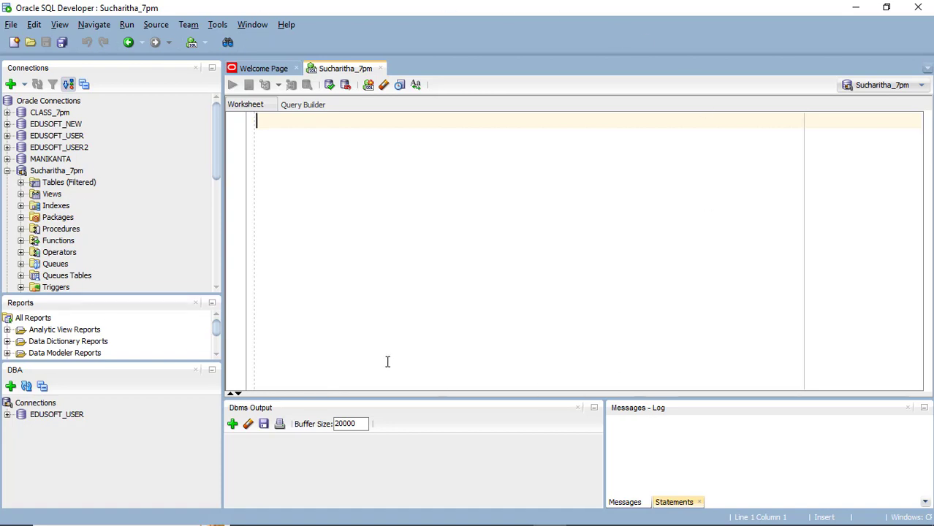
left_click(21, 183)
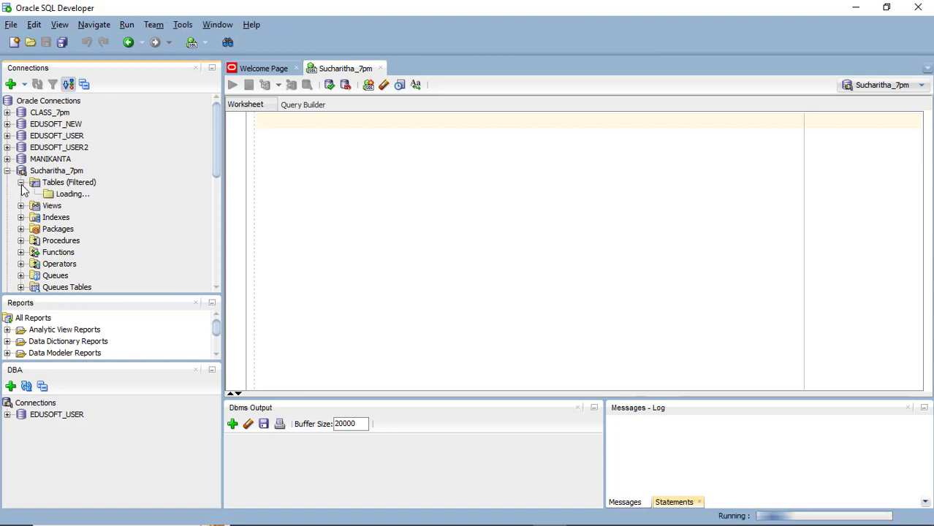
left_click(67, 184)
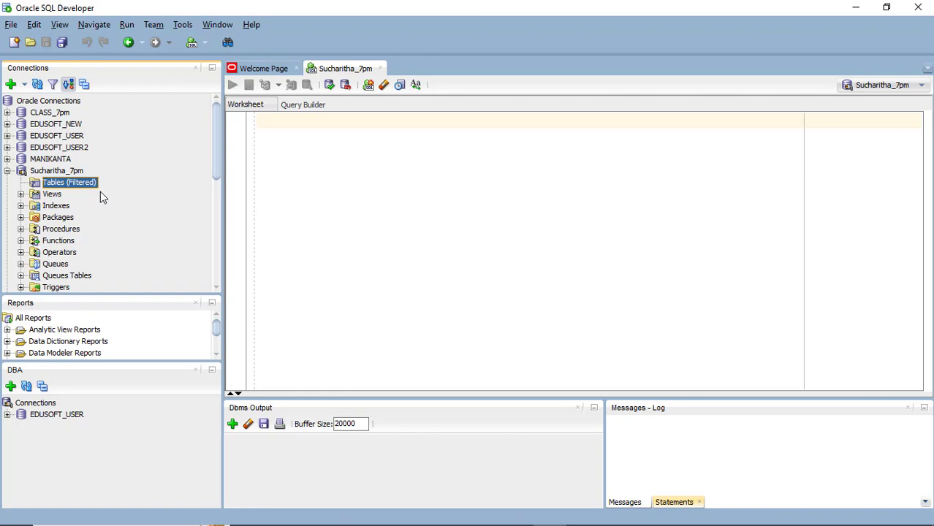
scroll(65, 181, "down", 1)
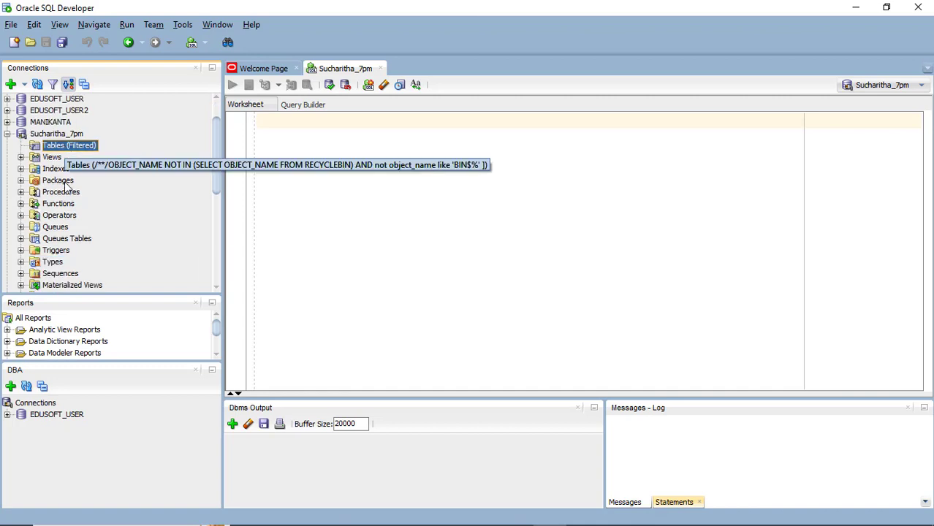
left_click_drag(47, 168, 77, 255)
scroll(78, 252, "down", 1)
scroll(79, 250, "up", 2)
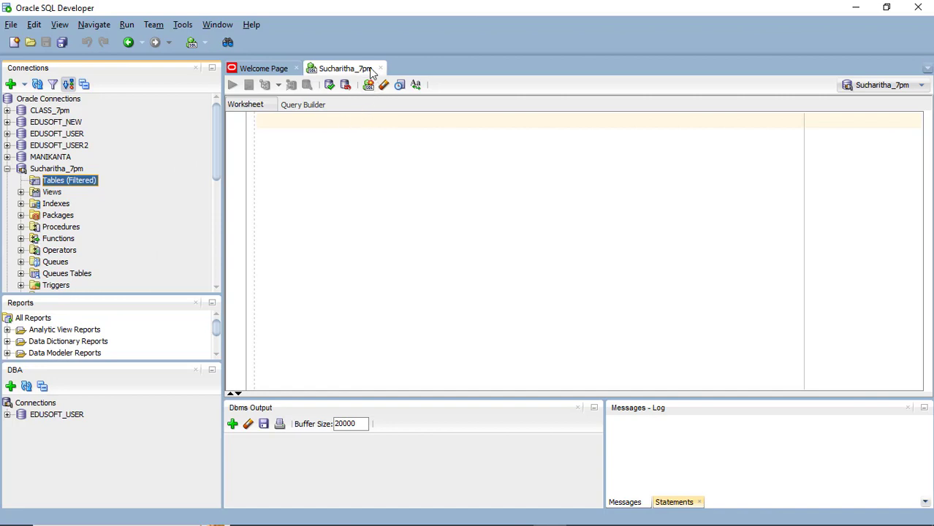
Type 'create user' in the worksheet, then select and delete it so the worksheet is empty
left_click(300, 137)
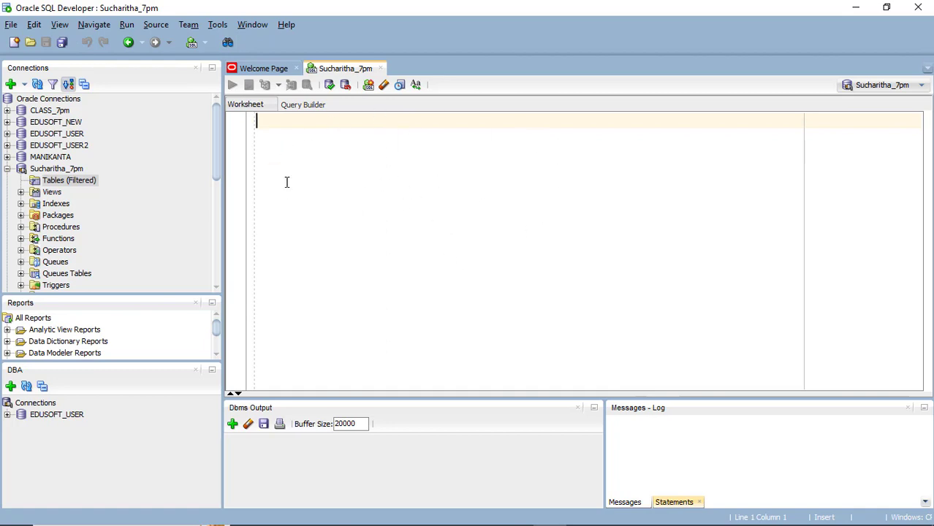
mouse_move(482, 512)
type("create ")
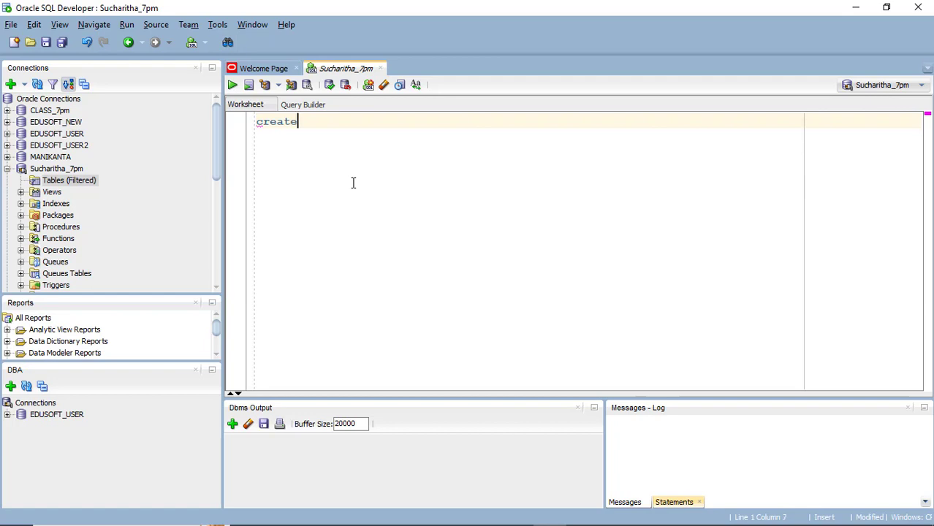
type("user")
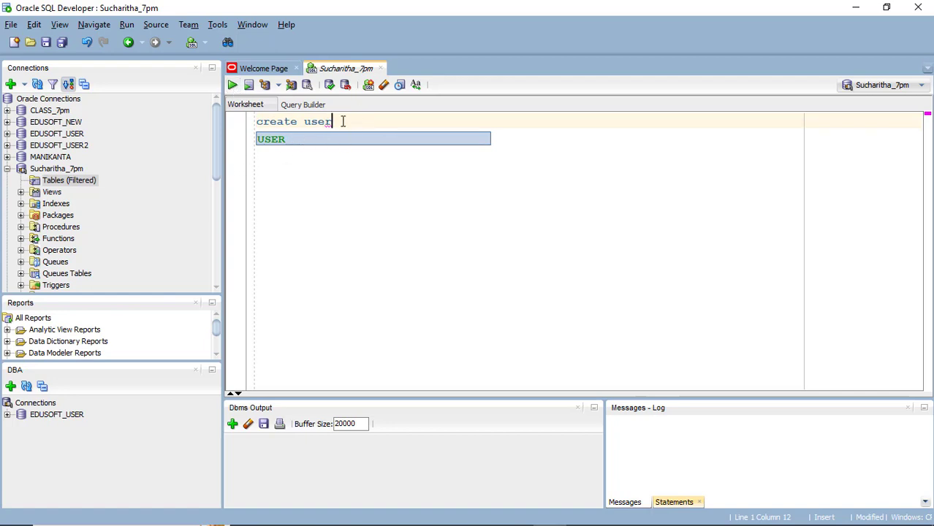
left_click_drag(347, 122, 252, 126)
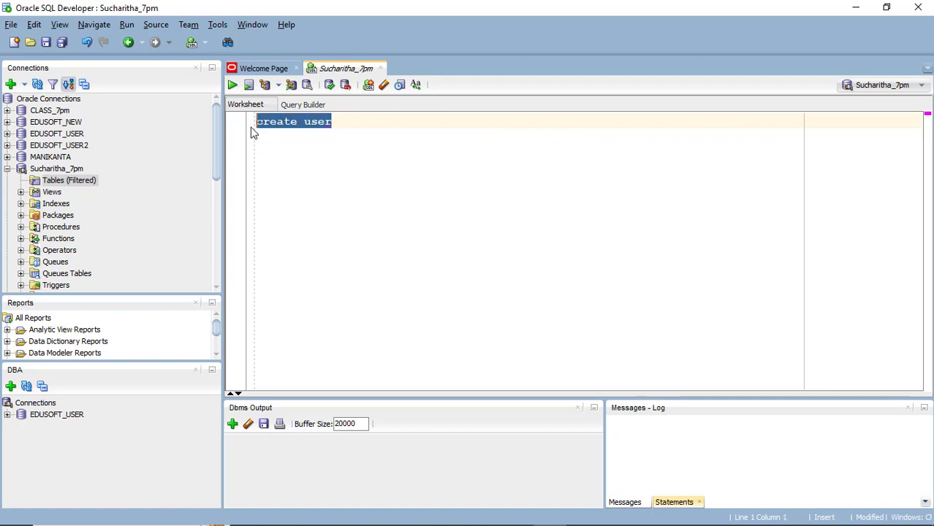
key("BackSpace")
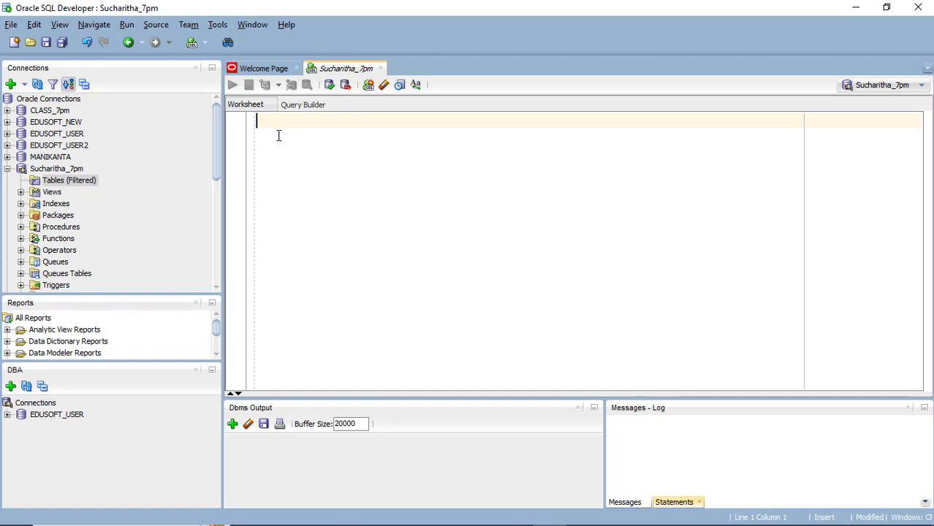
Select the working connection, refocus its empty worksheet, and switch to the Notepad notes window
left_click(62, 169)
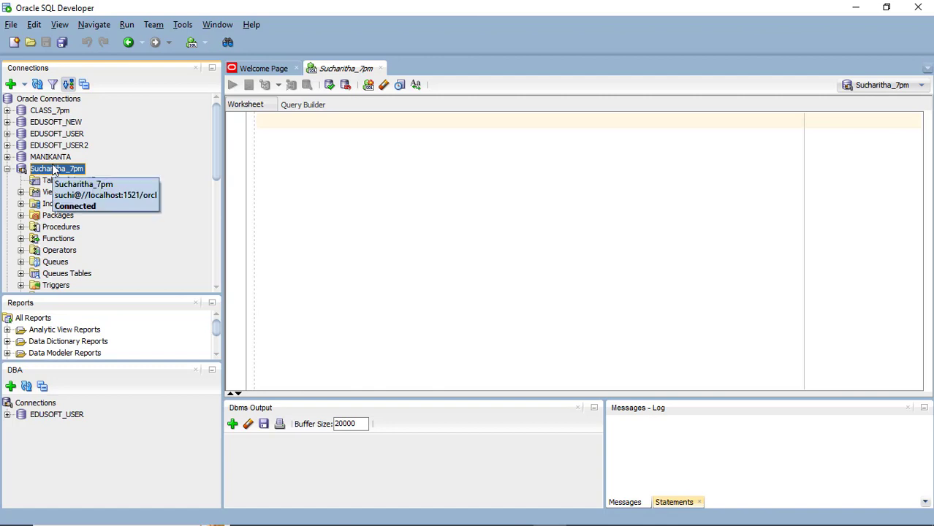
left_click(293, 125)
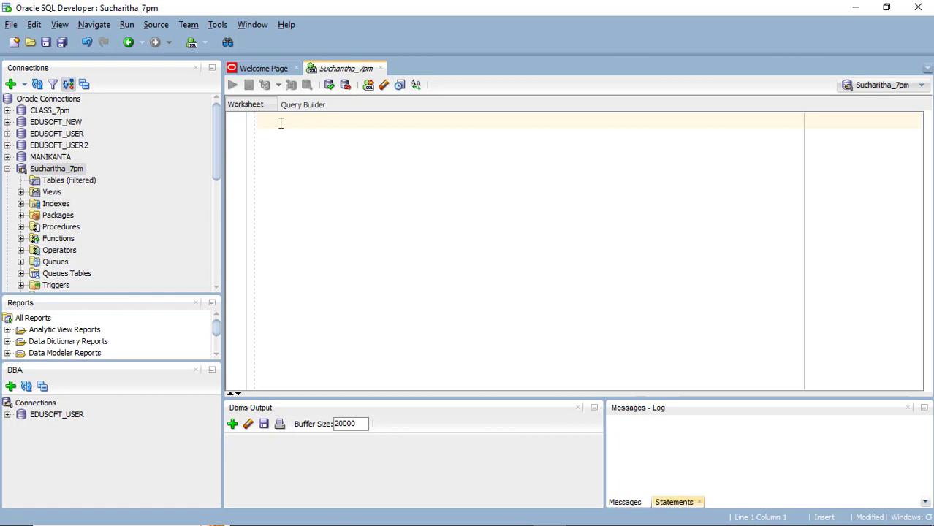
key("alt+Tab")
key("alt+Tab")
key("alt+Tab")
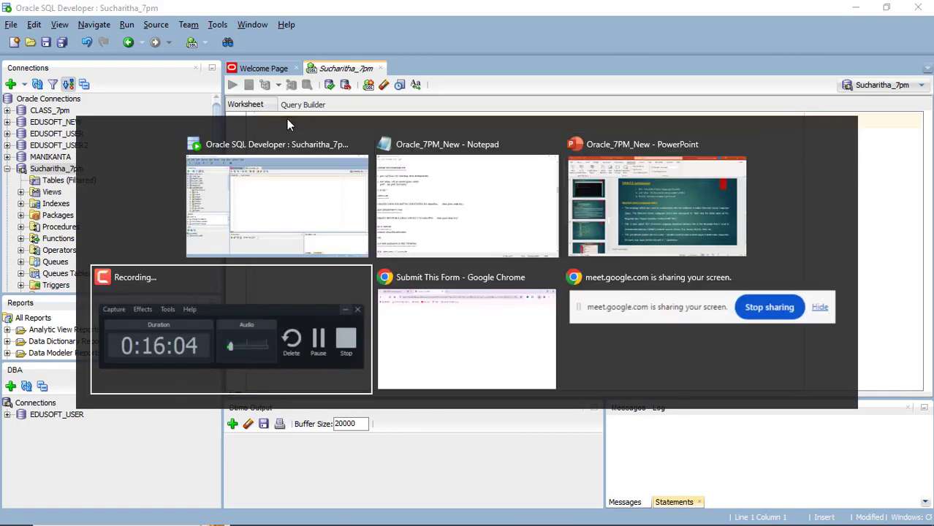
key("alt+Tab")
key("alt+Tab")
key("alt+Tab")
key("alt+Tab")
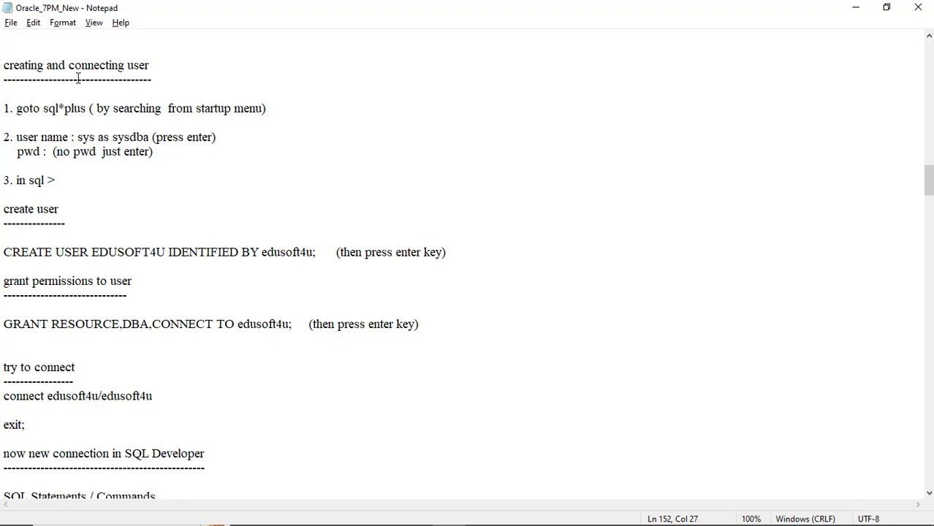
Scroll the notes and highlight the CREATE TABLE EMPLOY example through DESC EMPLOY
scroll(78, 78, "down", 2)
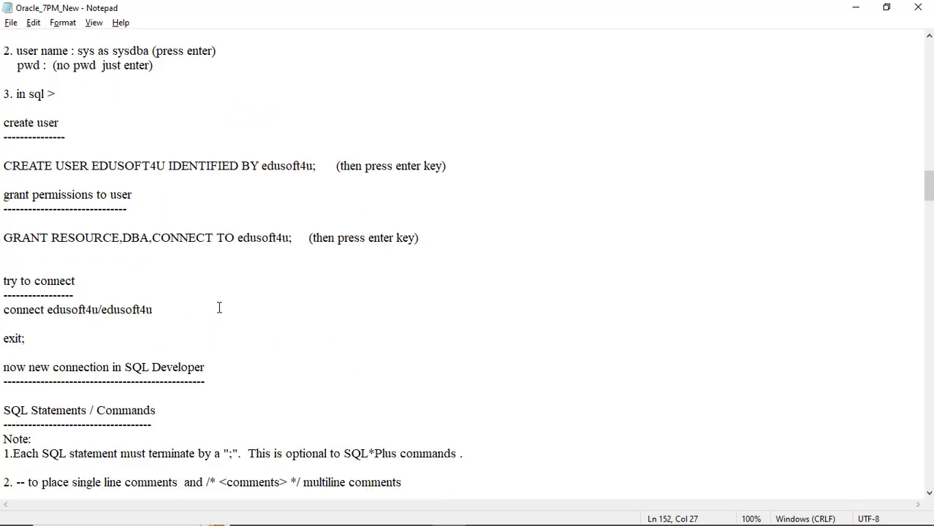
scroll(238, 315, "down", 12)
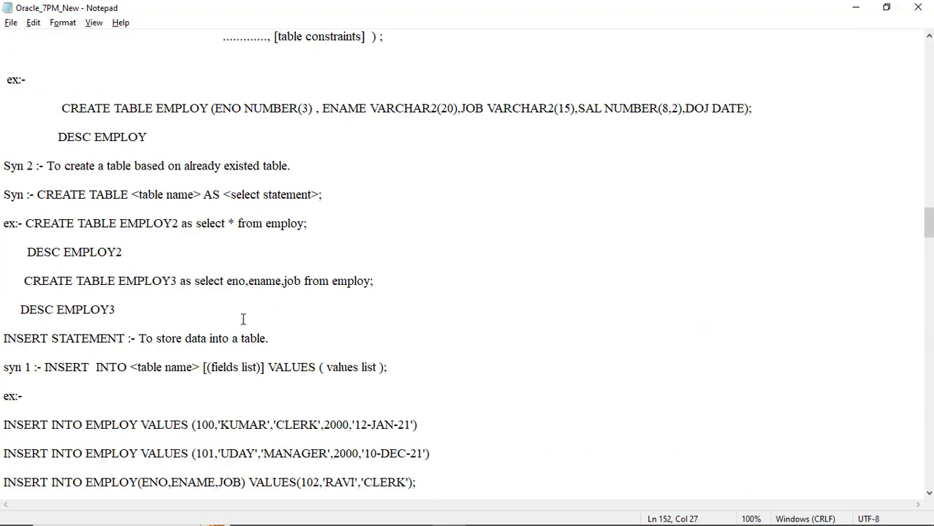
scroll(243, 318, "down", 5)
scroll(244, 318, "up", 5)
scroll(244, 304, "up", 4)
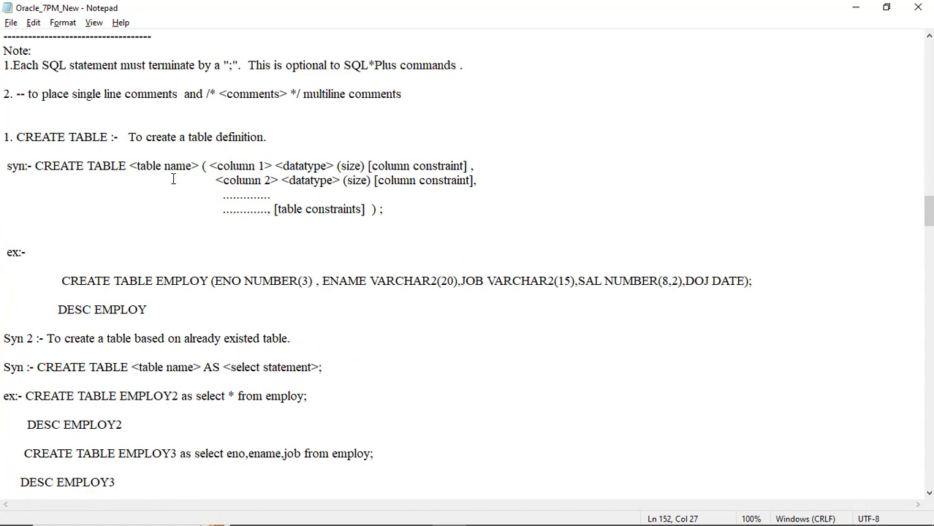
left_click(111, 139)
left_click(138, 168)
left_click_drag(62, 281, 151, 310)
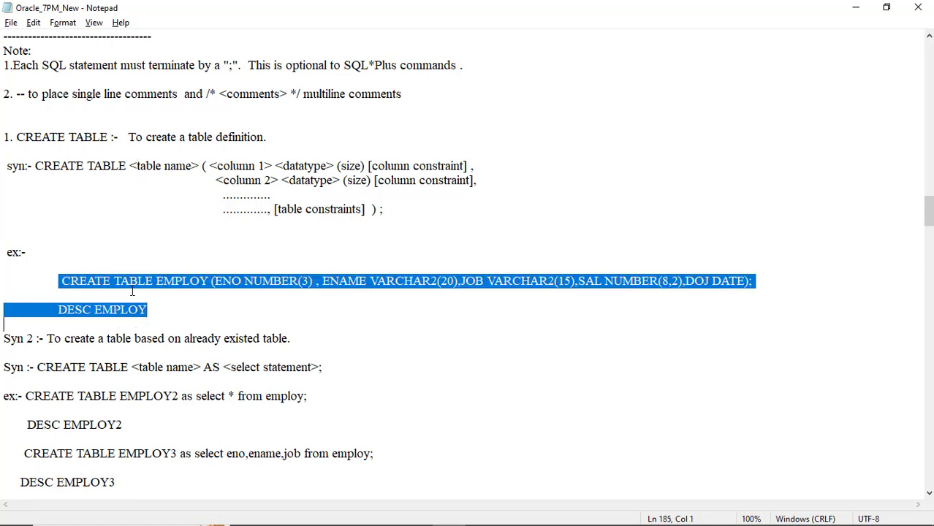
left_click(216, 171)
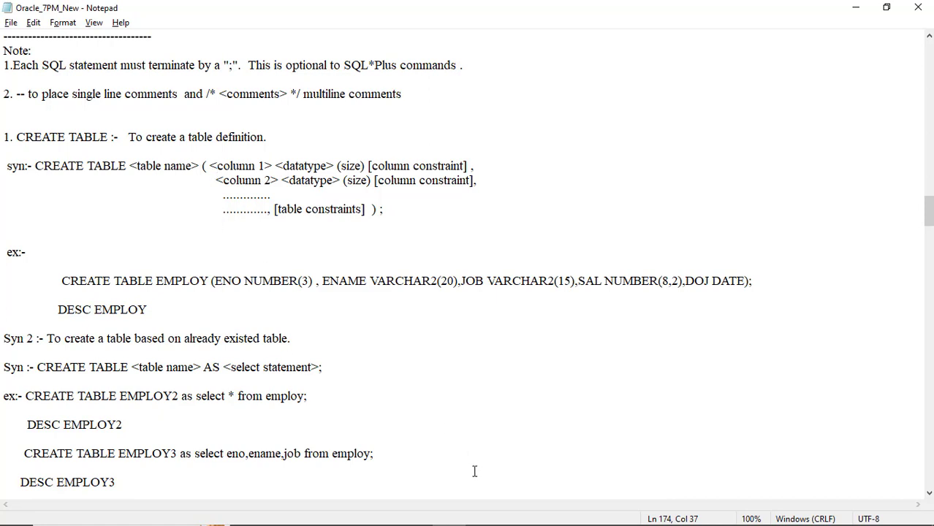
Review the CREATE TABLE AS syntax and sys as sysdba user-setup notes, then bring PowerPoint forward
left_click(352, 369)
scroll(341, 333, "up", 5)
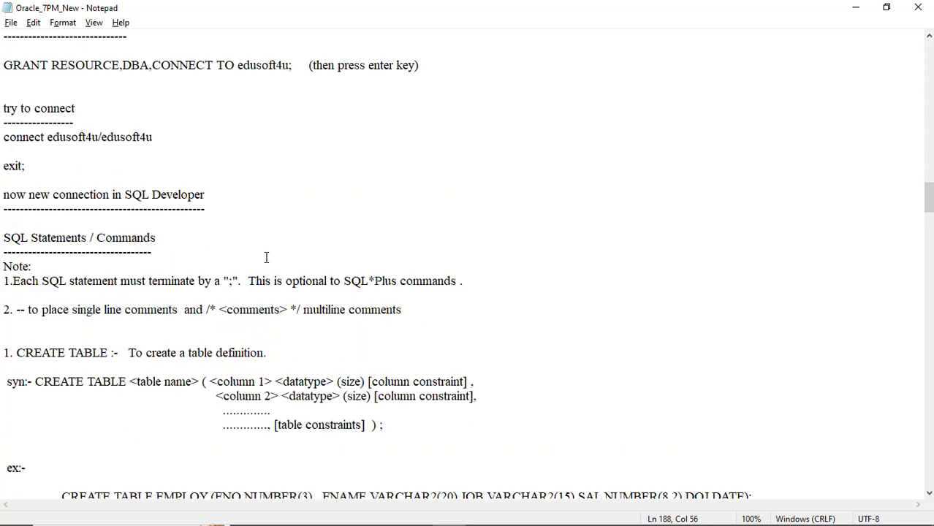
scroll(269, 257, "up", 3)
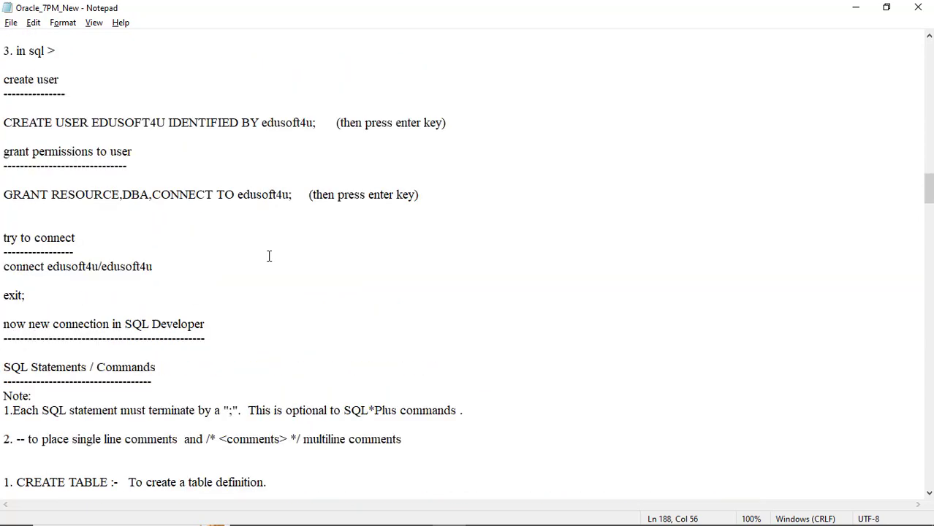
scroll(269, 251, "up", 3)
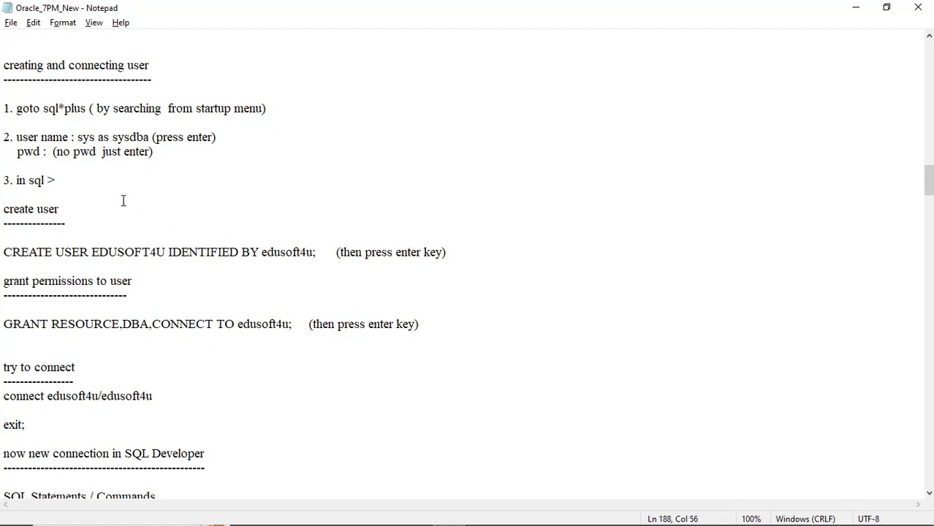
left_click(90, 176)
left_click(231, 139)
left_click(61, 67)
left_click(184, 217)
mouse_move(449, 516)
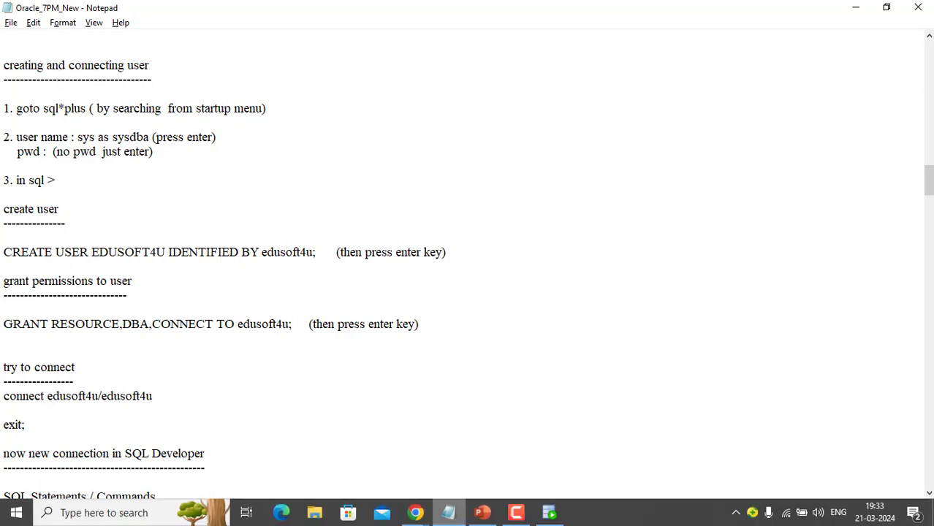
left_click(483, 513)
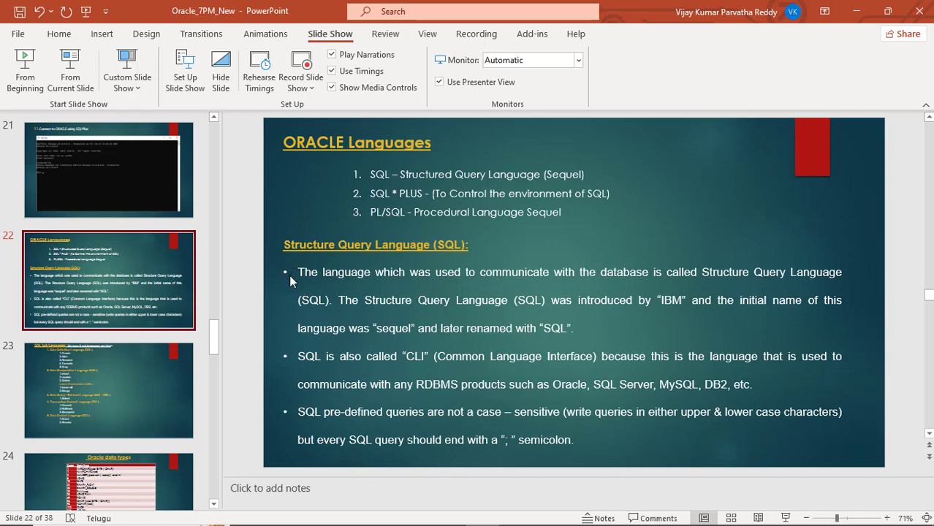
key("alt+Tab")
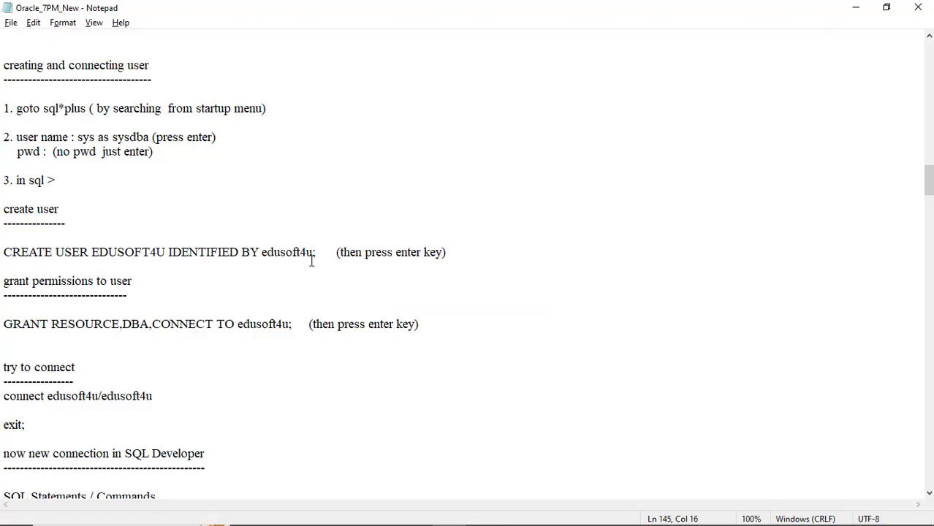
left_click(332, 252)
scroll(100, 323, "down", 5)
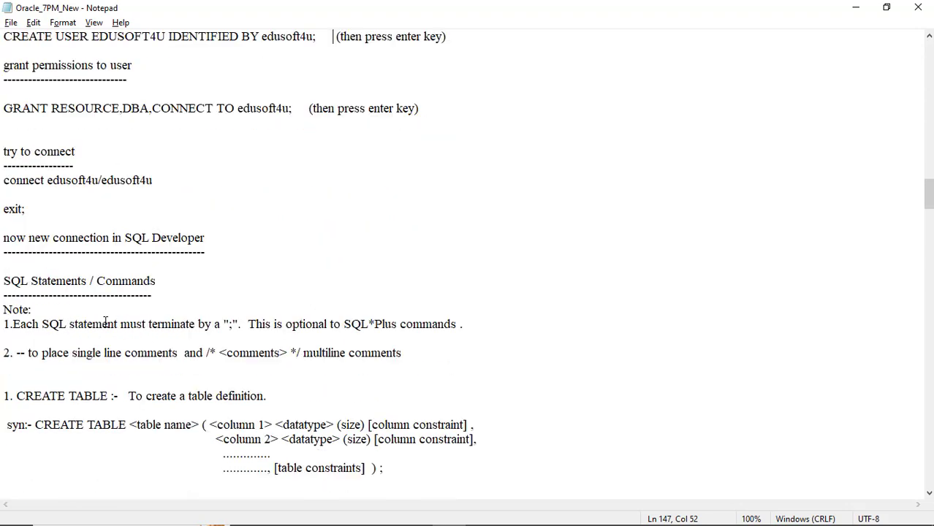
scroll(115, 358, "down", 5)
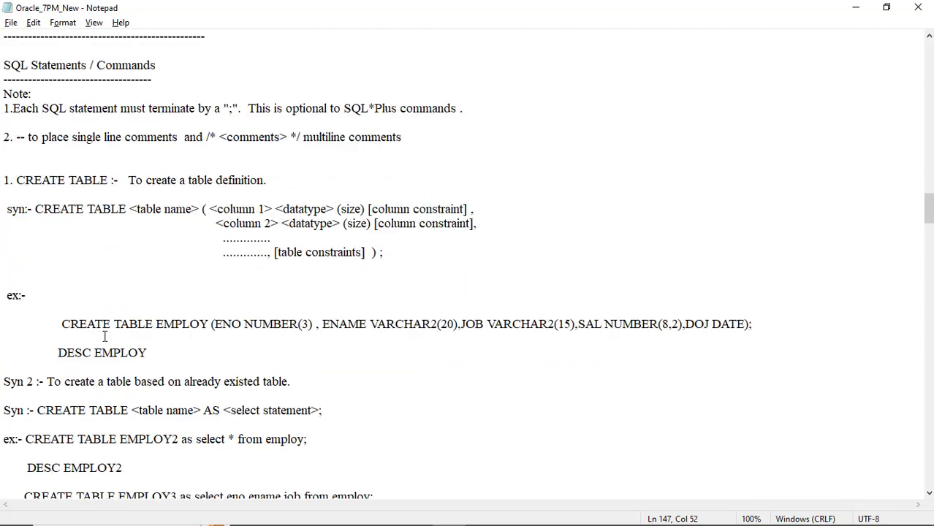
left_click_drag(153, 325, 234, 324)
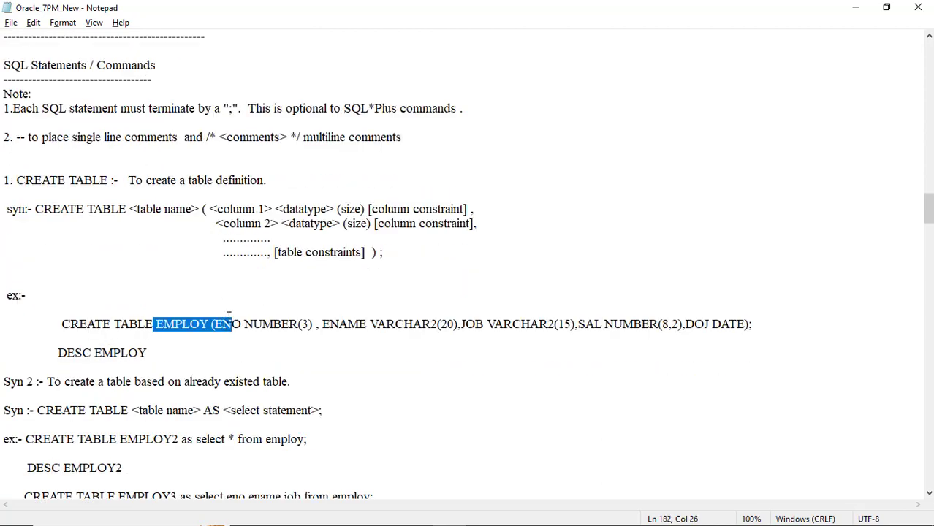
left_click(234, 322)
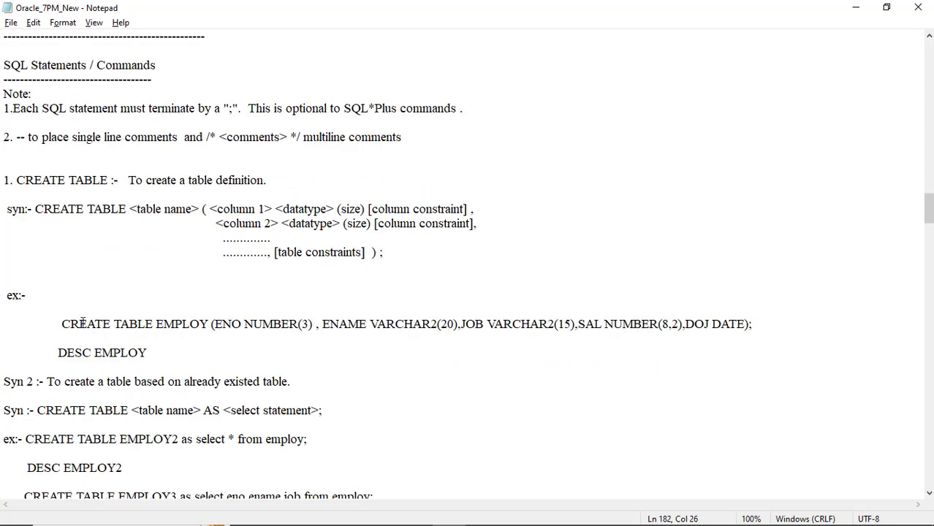
left_click(66, 324)
key("alt+Tab")
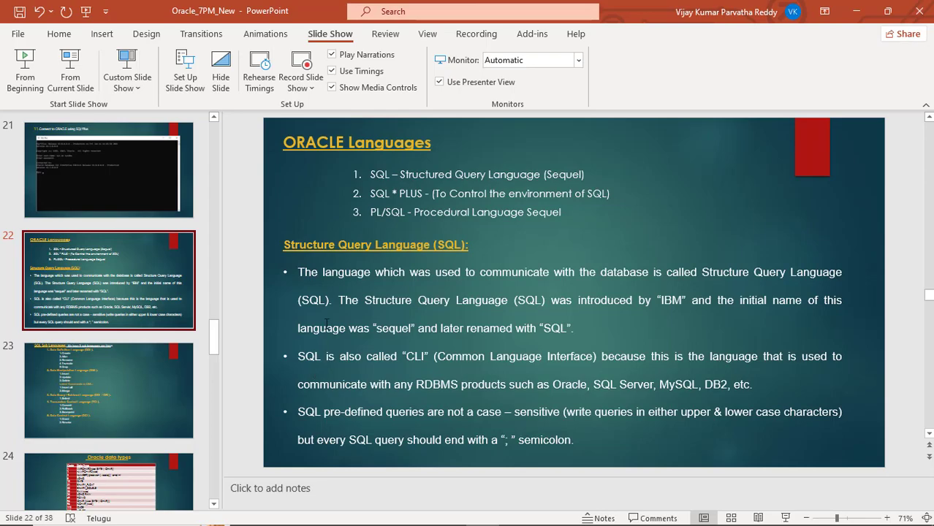
Show slide 23, 'SQL Sub Languages', listing DDL, DML, DQL/DRL, TCL and DCL
key("alt+Tab")
key("alt+Tab")
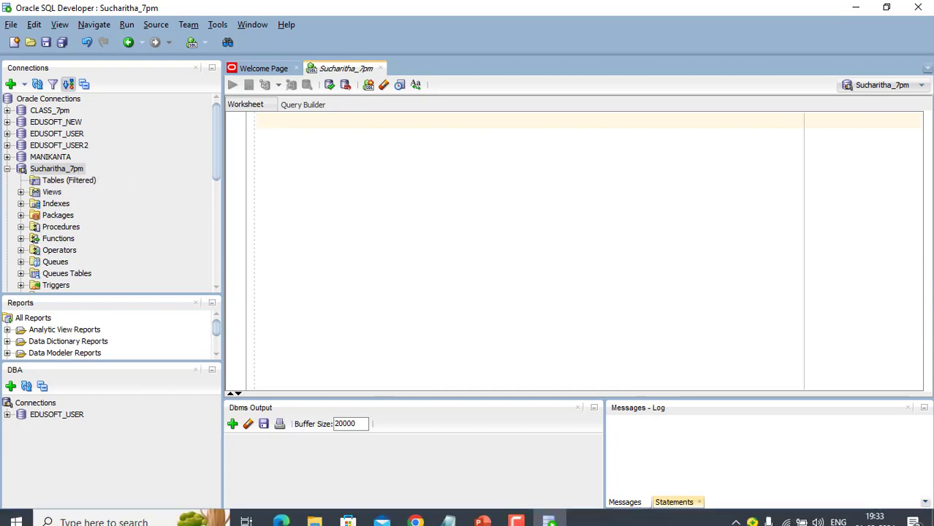
left_click(484, 513)
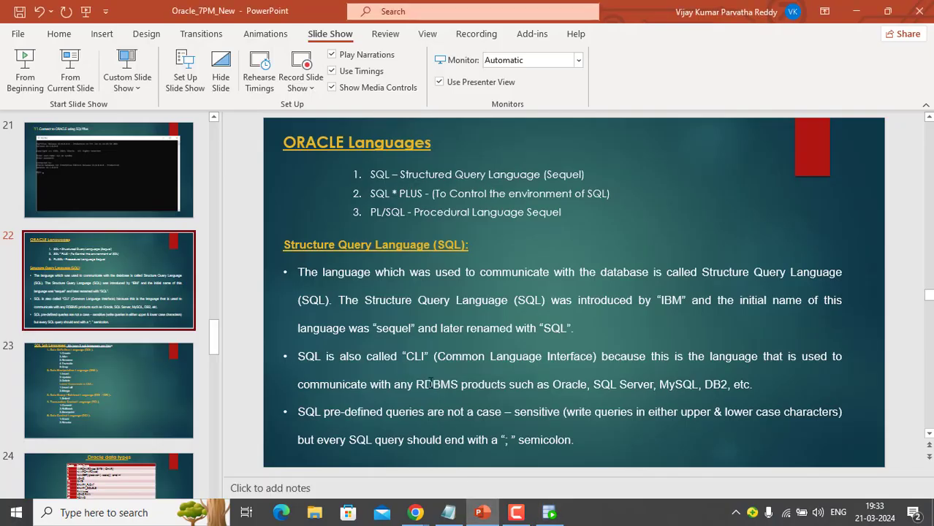
left_click(125, 378)
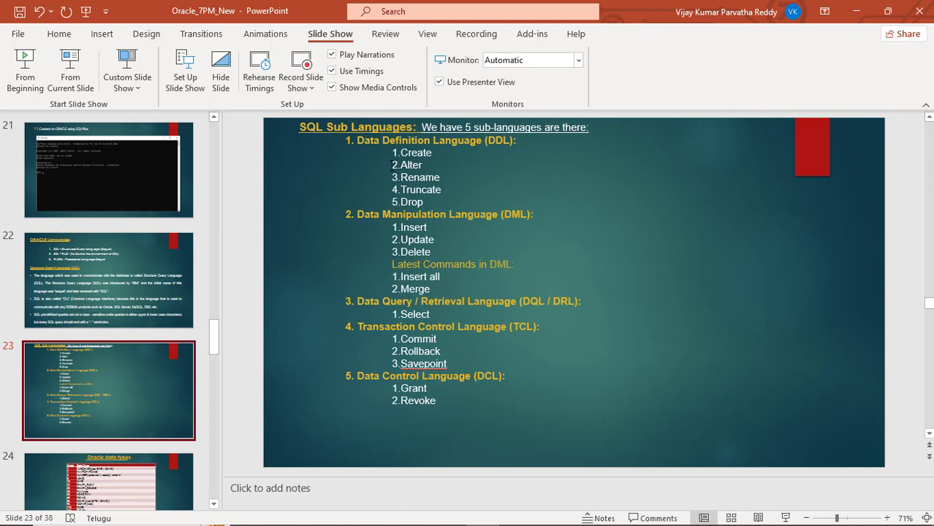